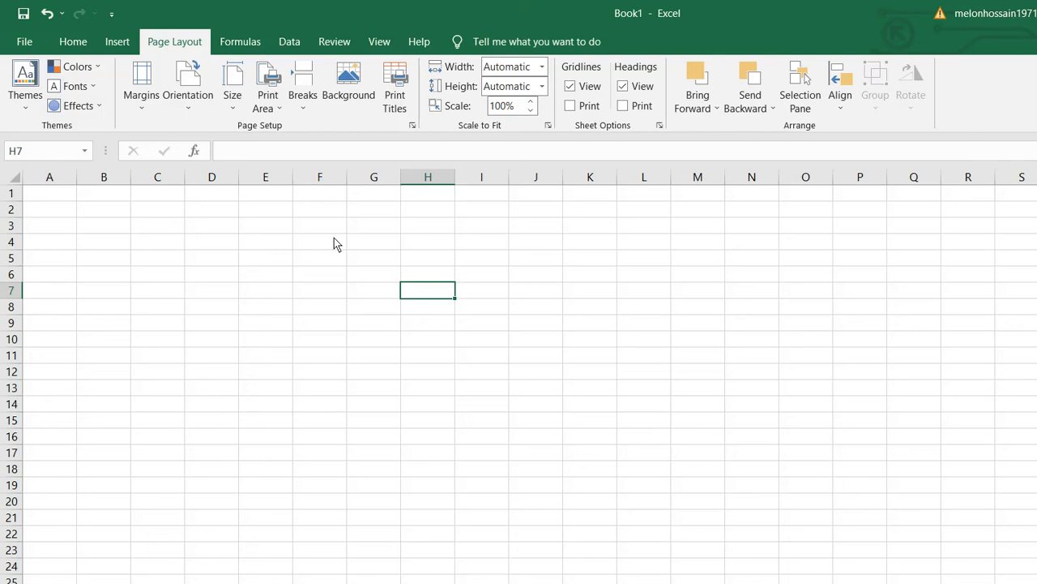
- Look through the commands on the Home, Insert, Page Layout, Formulas and Data ribbon tabs
{"action": "left_click", "coordinate": [65, 37]}
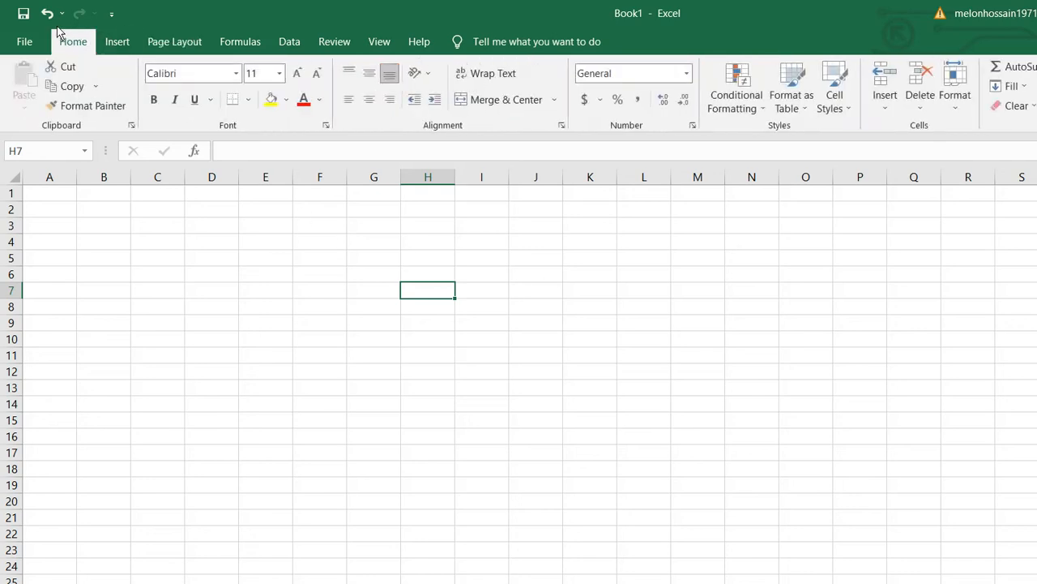
{"action": "left_click", "coordinate": [101, 41]}
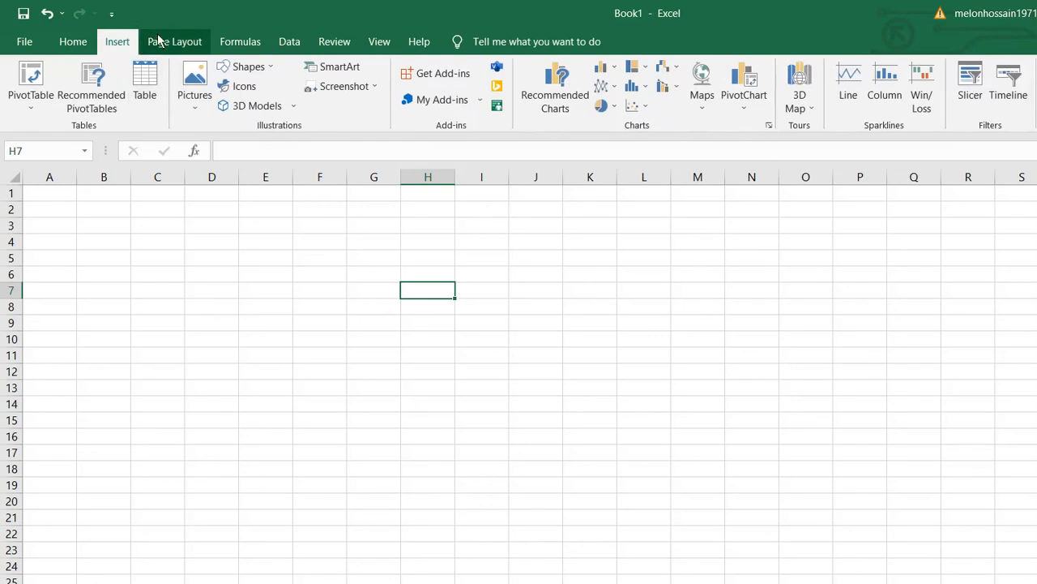
{"action": "left_click", "coordinate": [211, 36]}
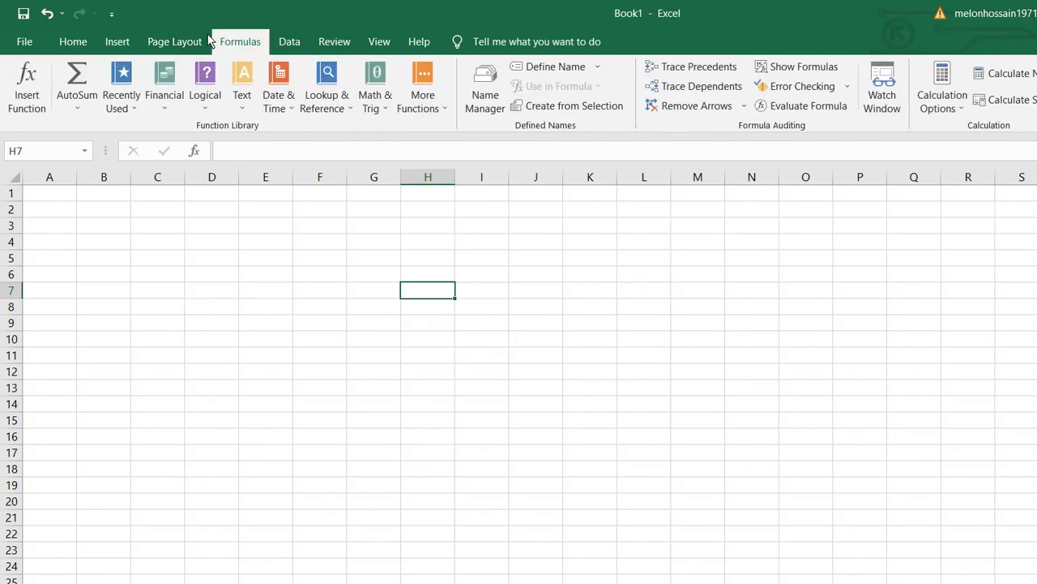
{"action": "left_click", "coordinate": [54, 43]}
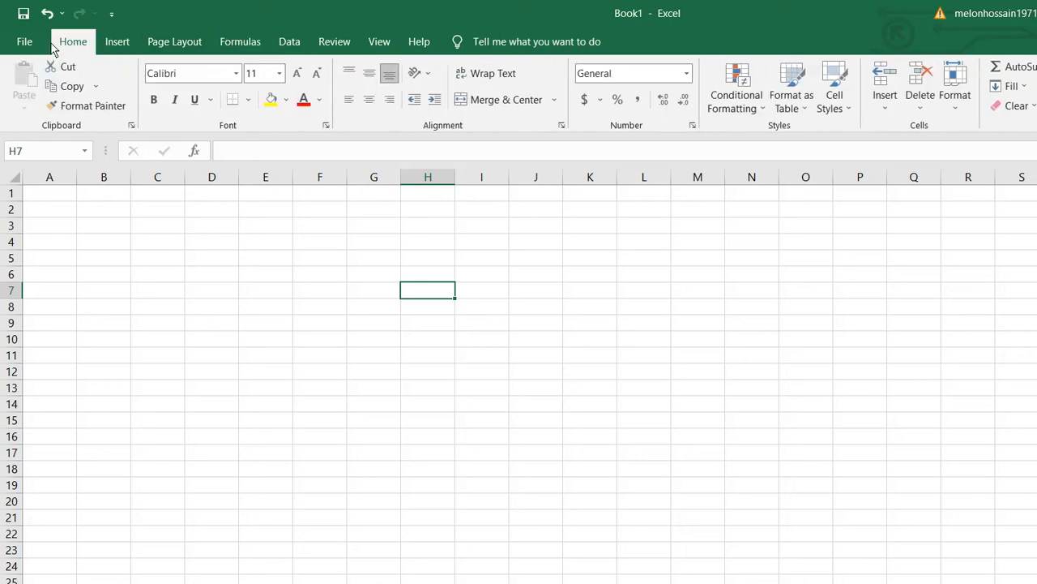
{"action": "left_click", "coordinate": [106, 40]}
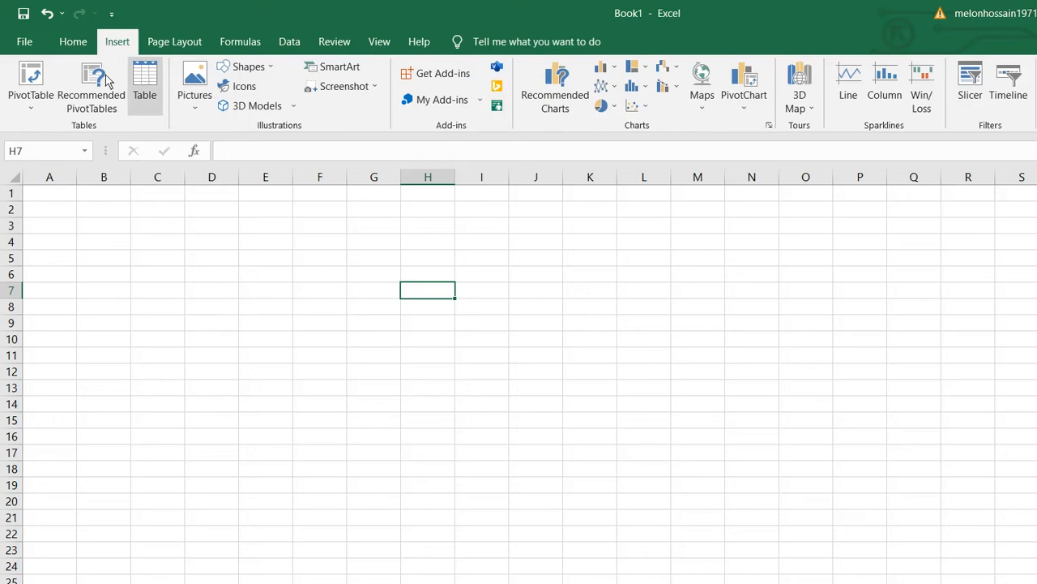
{"action": "left_click", "coordinate": [145, 42]}
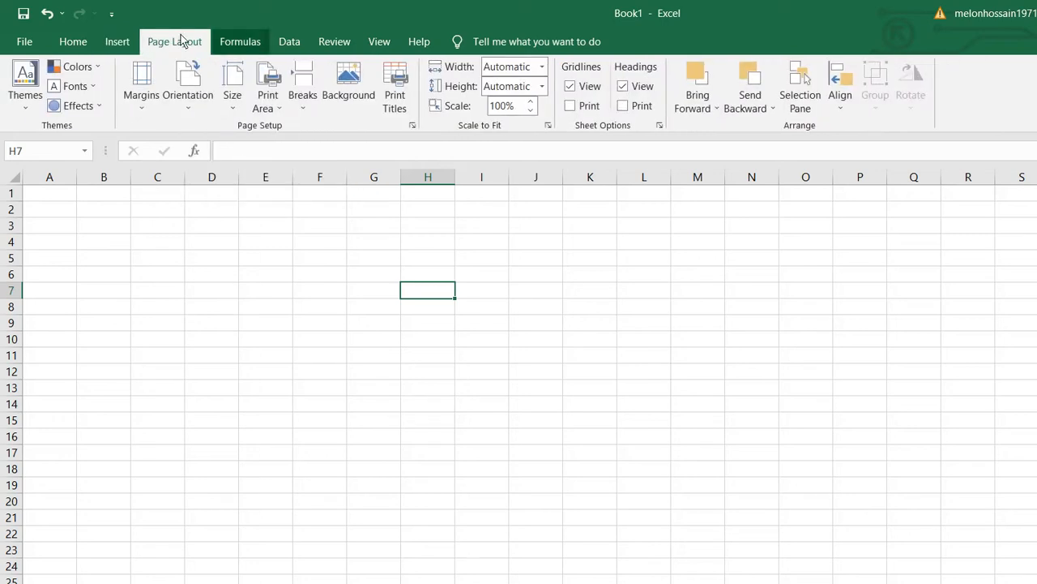
{"action": "left_click", "coordinate": [228, 41]}
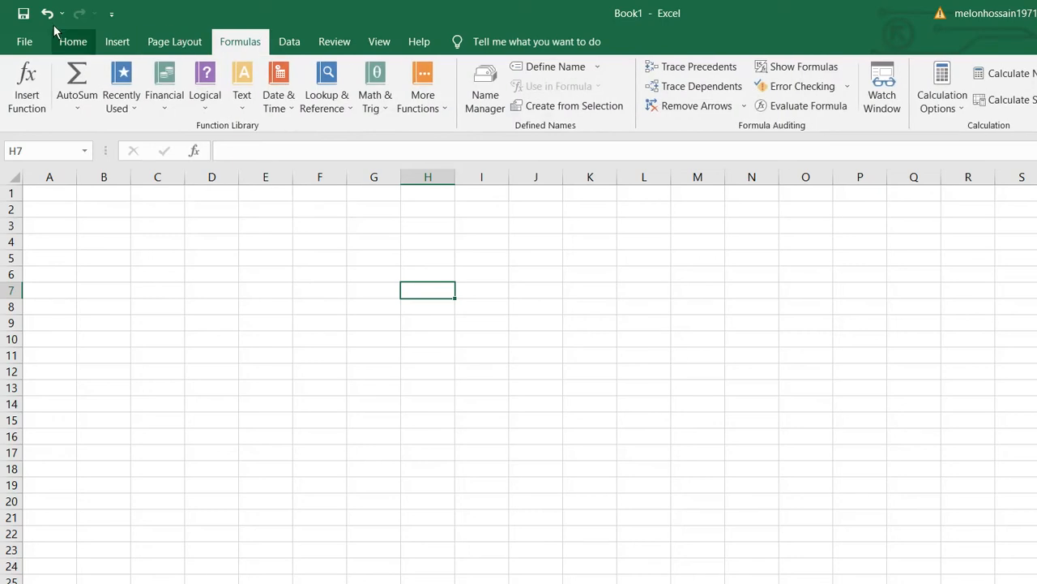
{"action": "left_click", "coordinate": [73, 42]}
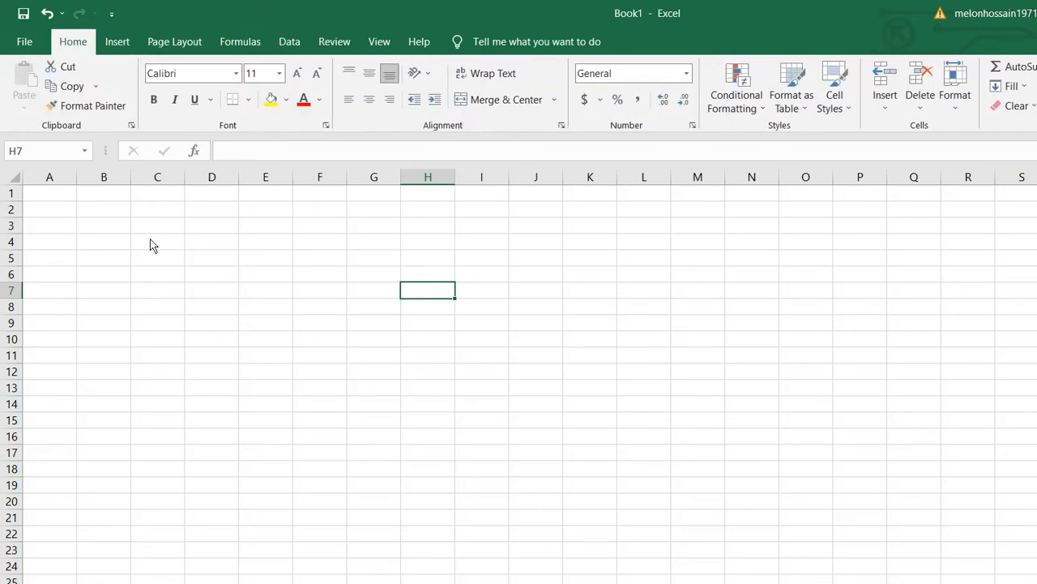
{"action": "left_click", "coordinate": [99, 38]}
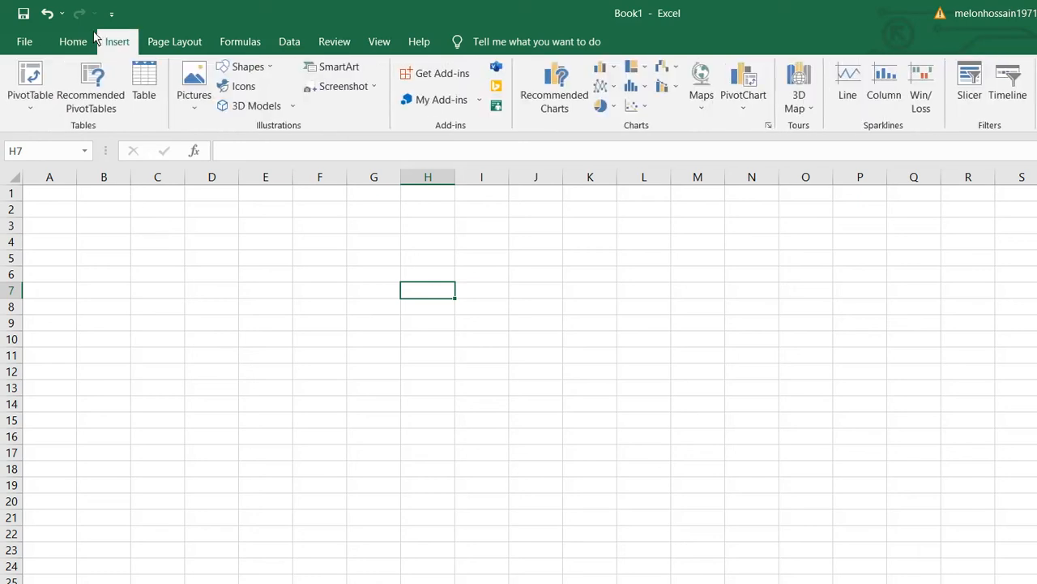
{"action": "left_click", "coordinate": [168, 38]}
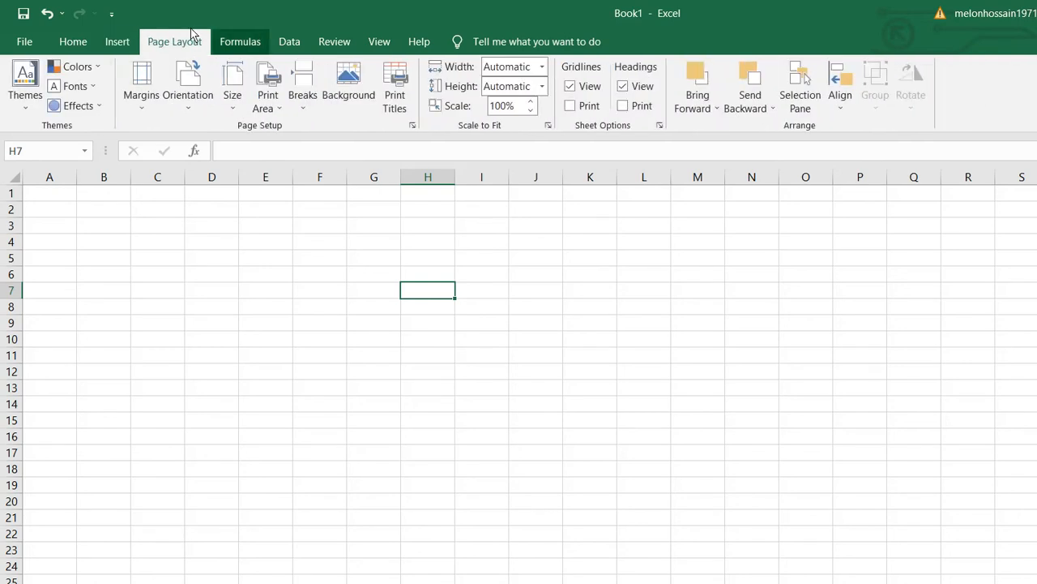
{"action": "left_click", "coordinate": [237, 41]}
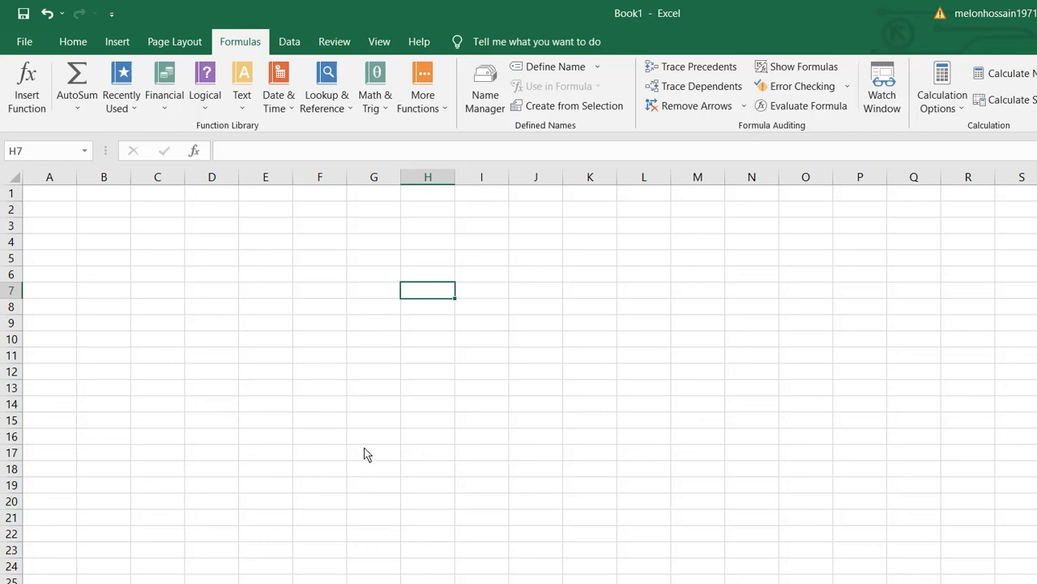
{"action": "left_click", "coordinate": [285, 41]}
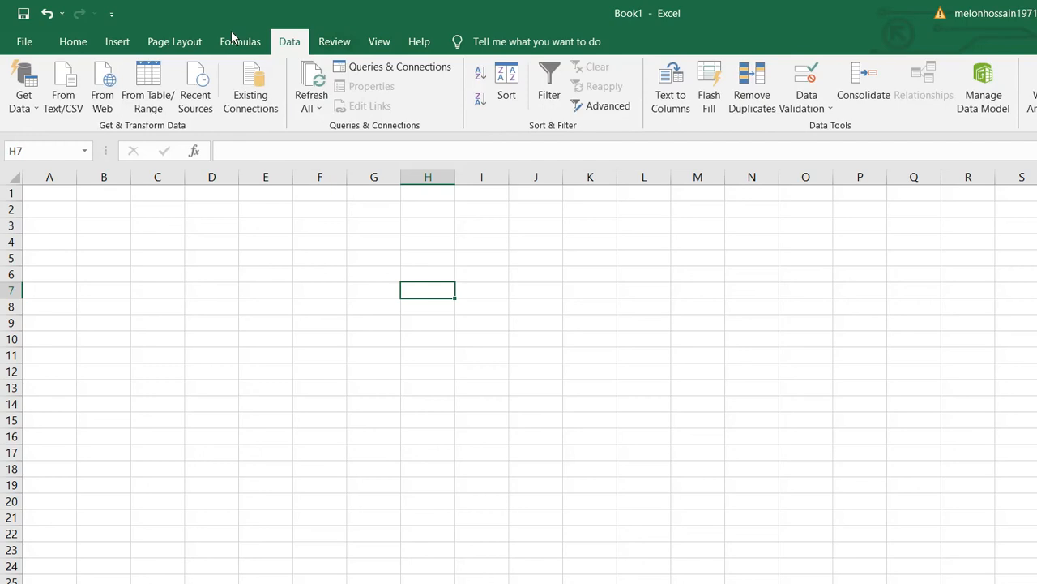
- Add a new custom tab after Data in the ribbon customization settings and select it
{"action": "right_click", "coordinate": [231, 38]}
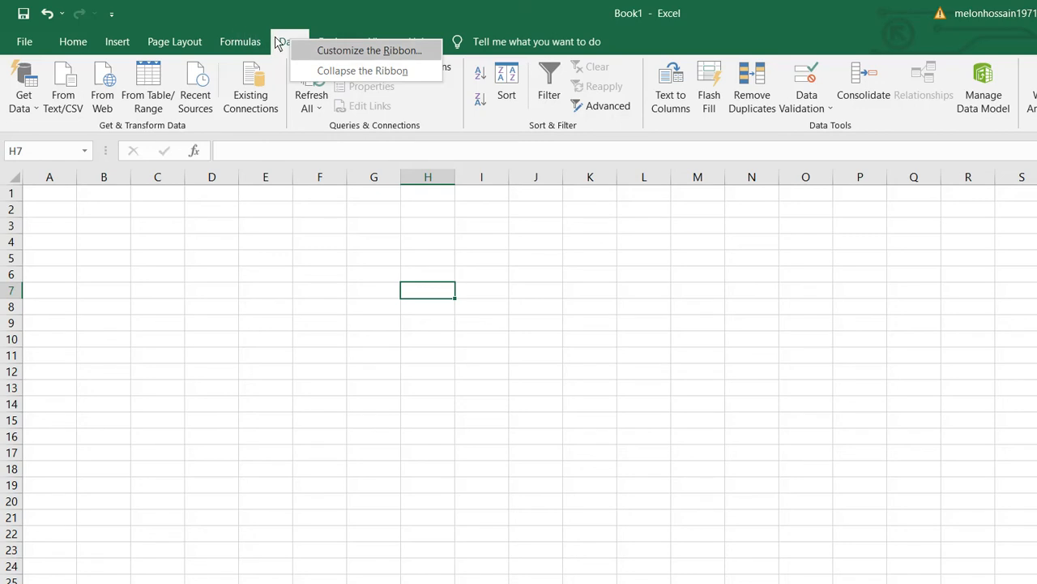
{"action": "left_click", "coordinate": [345, 48]}
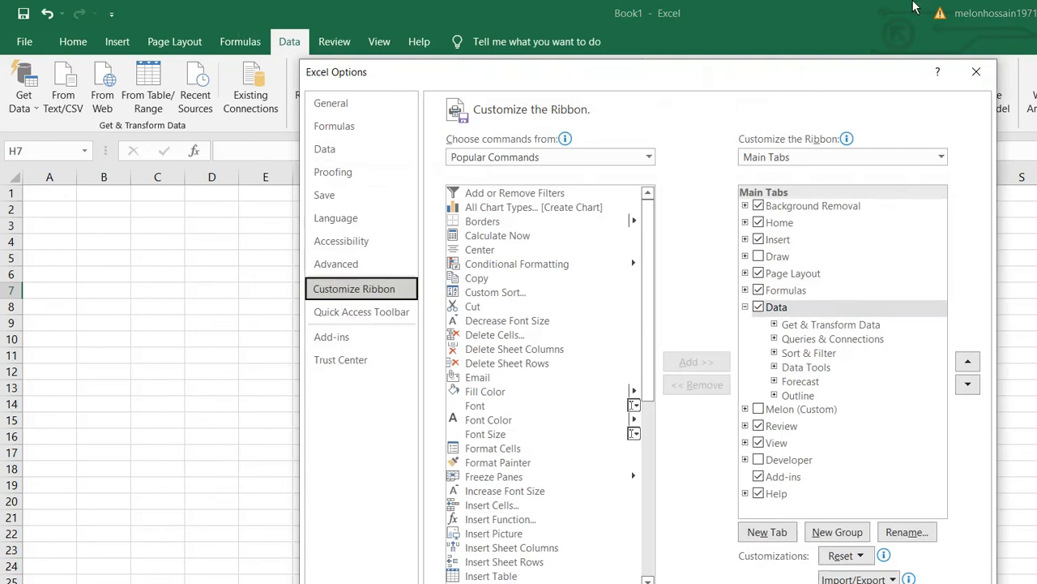
{"action": "left_click_drag", "start_coordinate": [620, 65], "coordinate": [535, 6]}
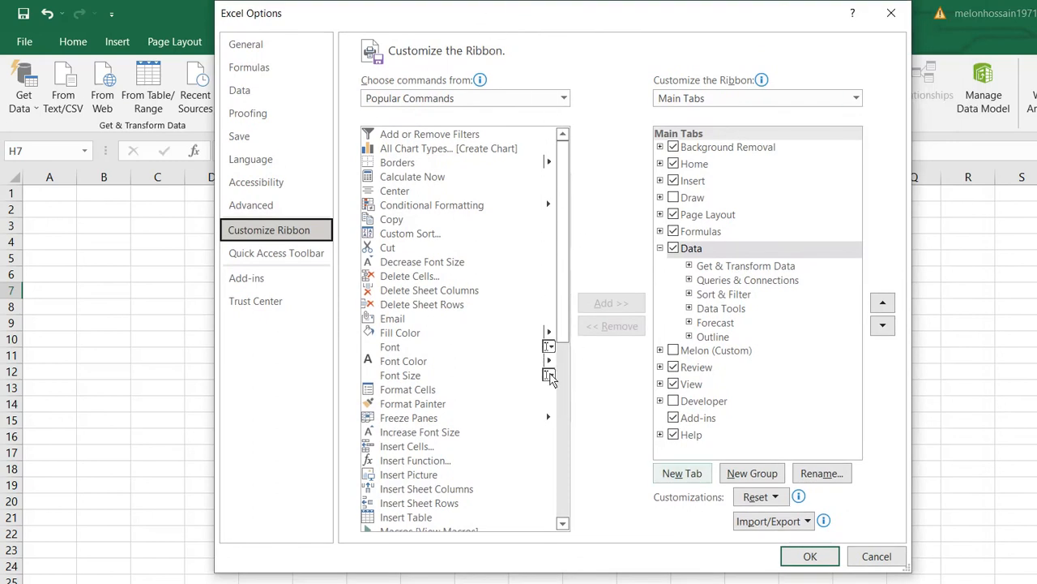
{"action": "key", "text": "alt+w"}
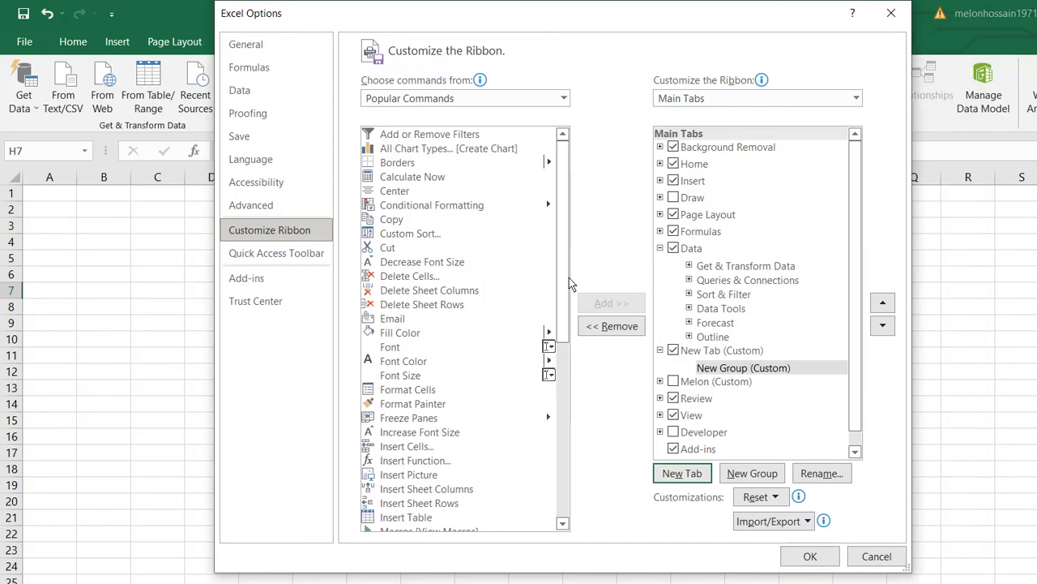
{"action": "key", "text": "shift+Tab"}
{"action": "key", "text": "Up"}
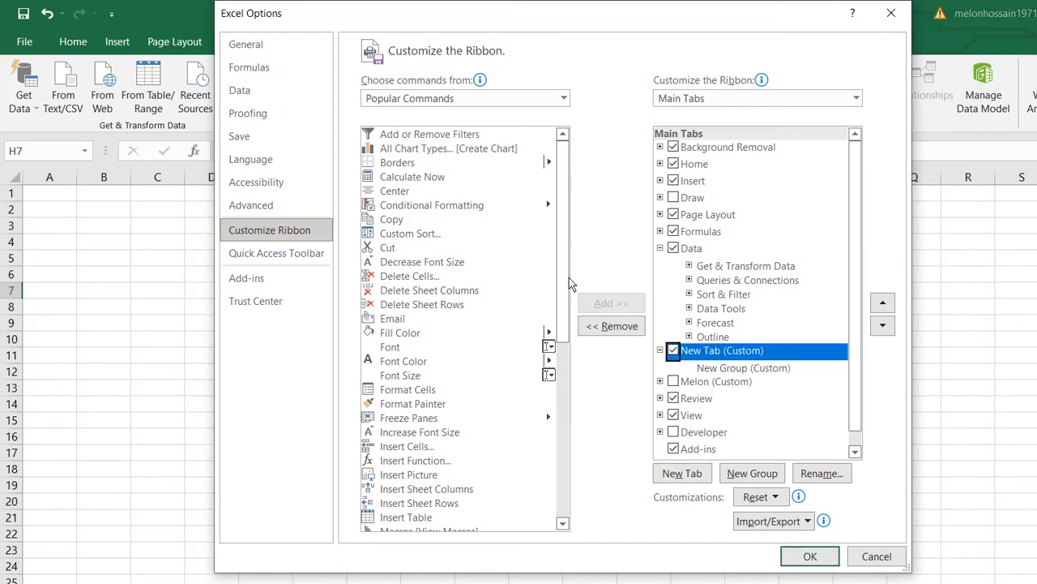
{"action": "key", "text": "shift+F10"}
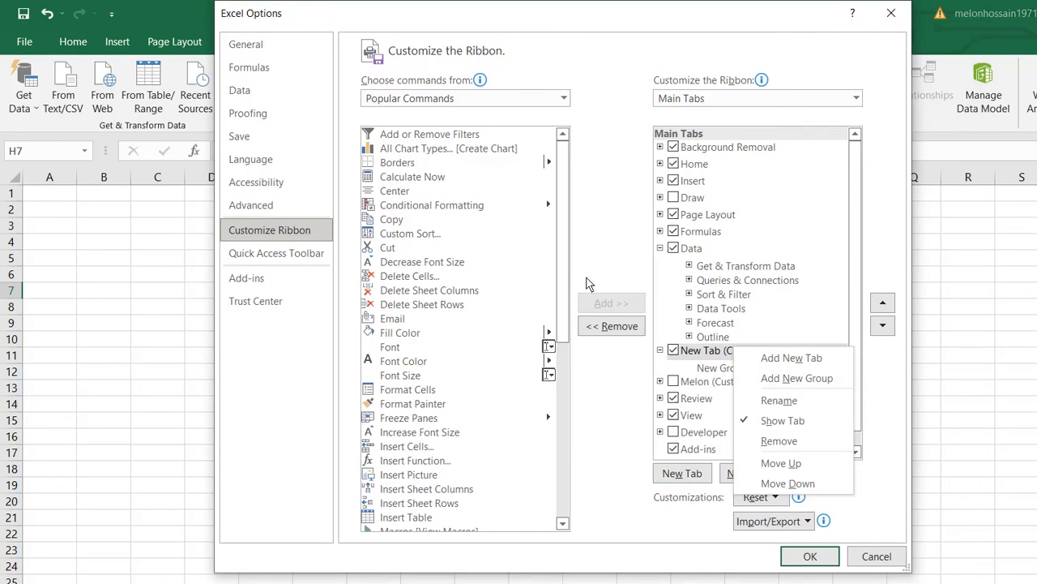
{"action": "key", "text": "Down"}
{"action": "key", "text": "Down"}
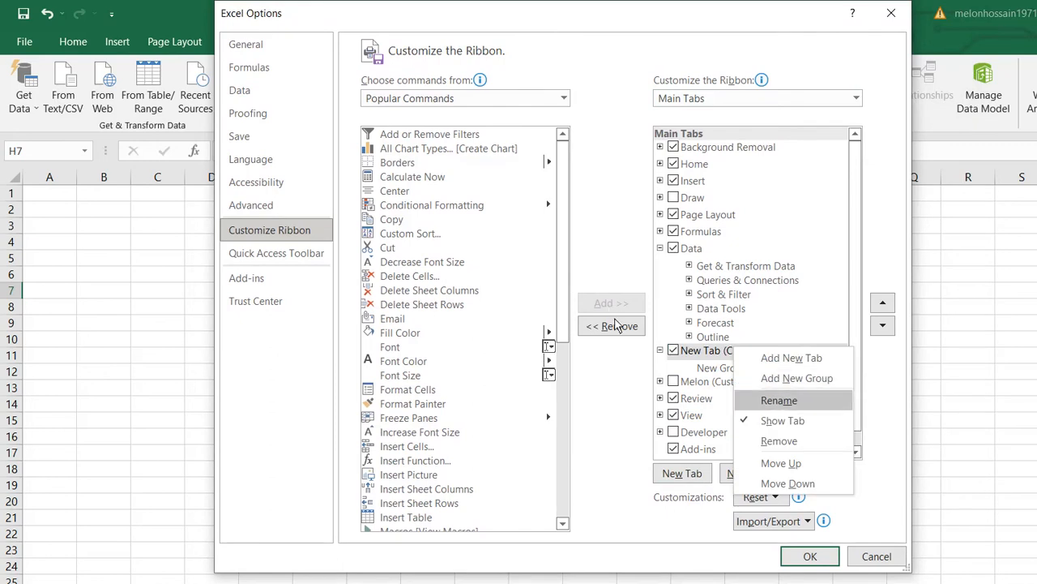
{"action": "key", "text": "Return"}
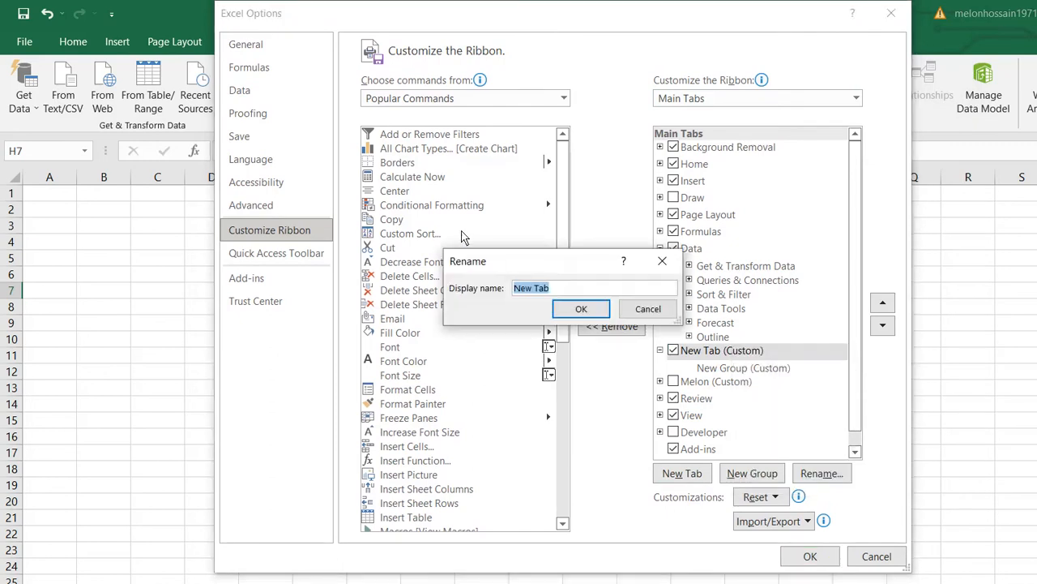
{"action": "key", "text": "Tab"}
{"action": "key", "text": "Return"}
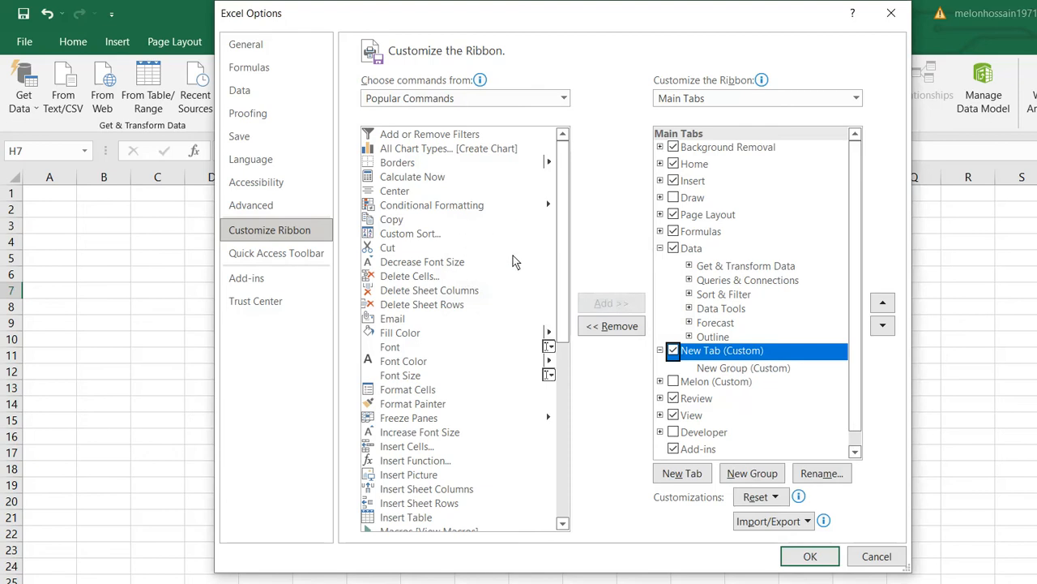
- Rename the new custom tab with the account holder's first name and apply the ribbon customization
{"action": "key", "text": "shift+F10"}
{"action": "key", "text": "Down"}
{"action": "key", "text": "Down"}
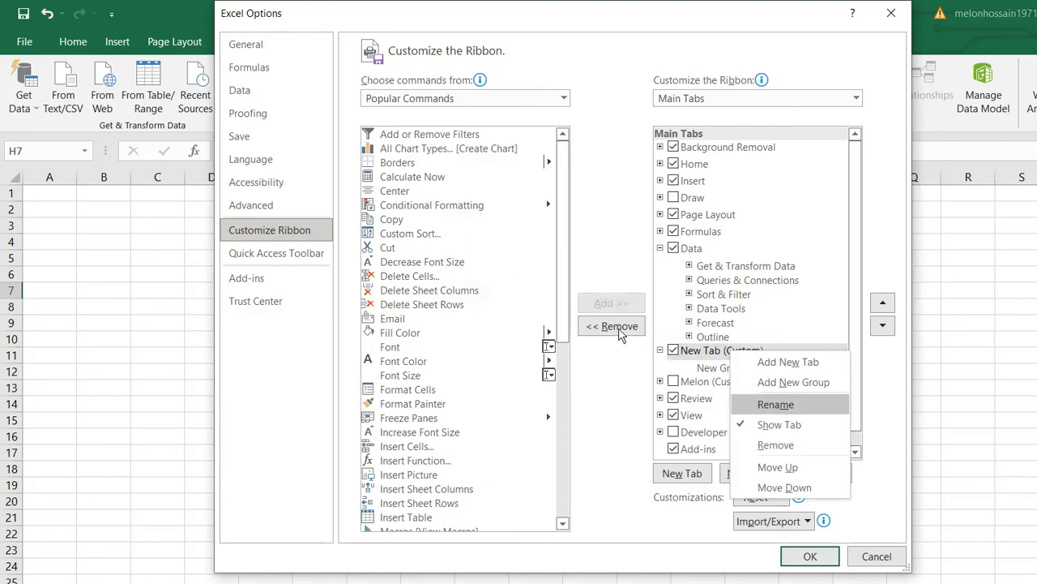
{"action": "key", "text": "Return"}
{"action": "key", "text": "Tab"}
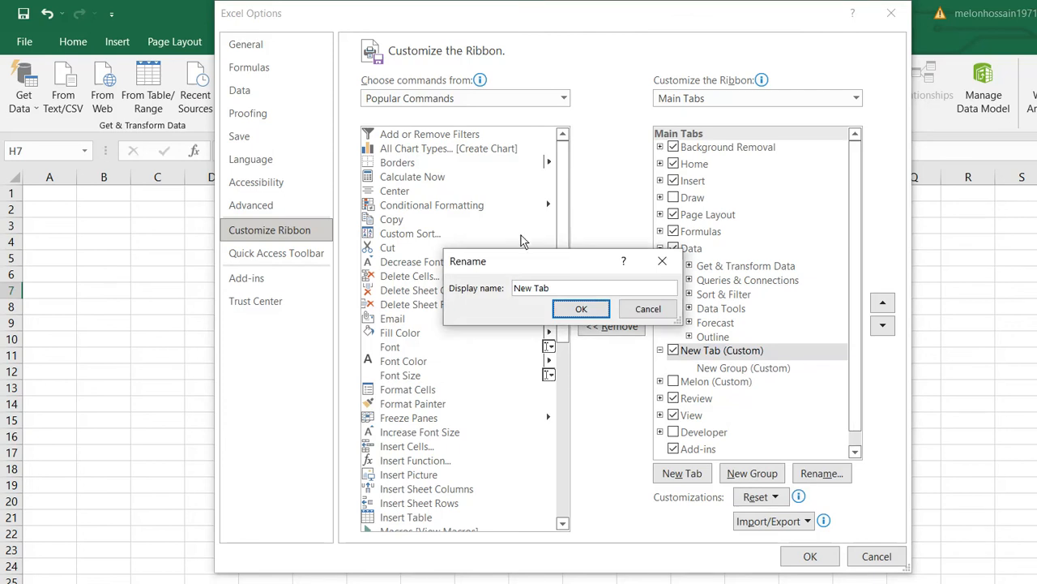
{"action": "key", "text": "shift+Tab"}
{"action": "key", "text": "BackSpace"}
{"action": "type", "text": "Melon"}
{"action": "key", "text": "Return"}
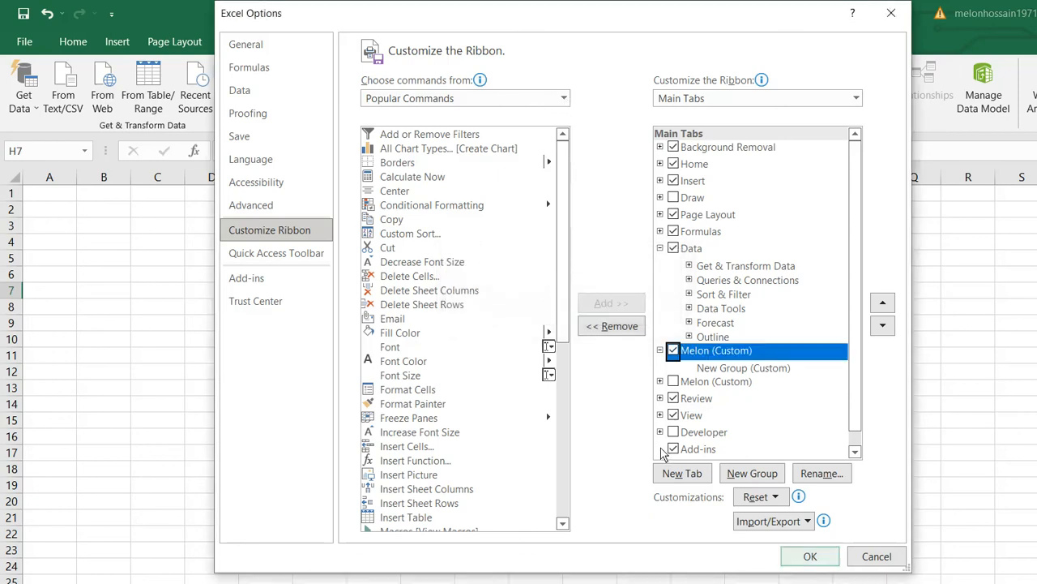
{"action": "key", "text": "Return"}
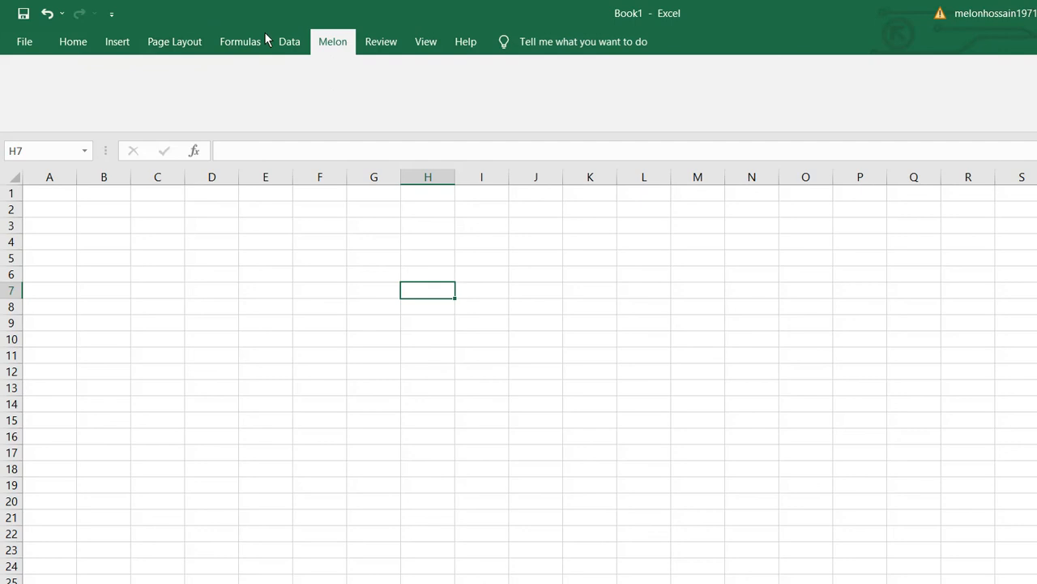
- Reopen the ribbon customization settings and rename the new custom tab's group as "cut paste"
{"action": "right_click", "coordinate": [330, 39]}
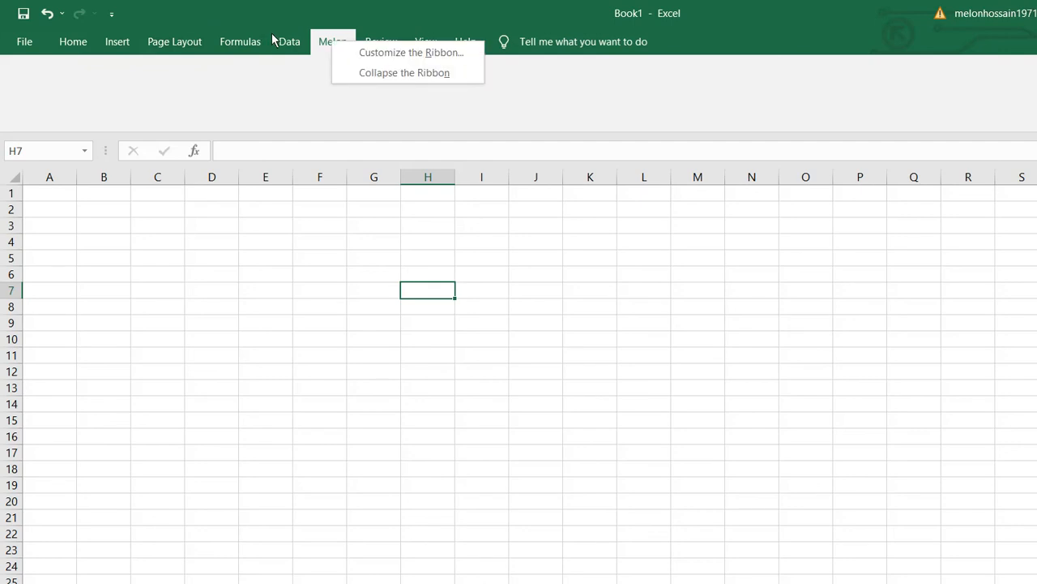
{"action": "left_click", "coordinate": [361, 51]}
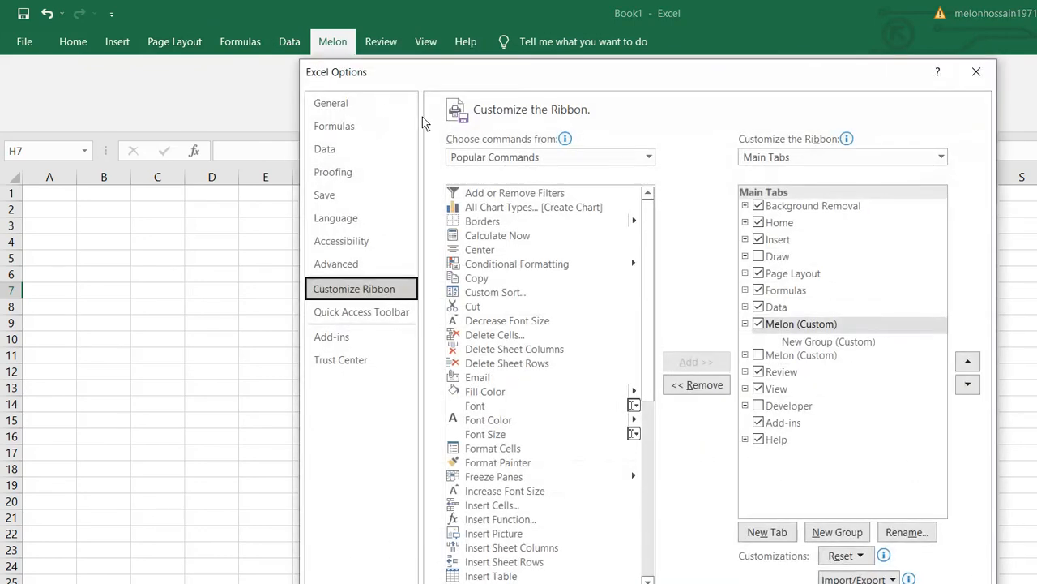
{"action": "left_click_drag", "start_coordinate": [591, 64], "coordinate": [583, 23]}
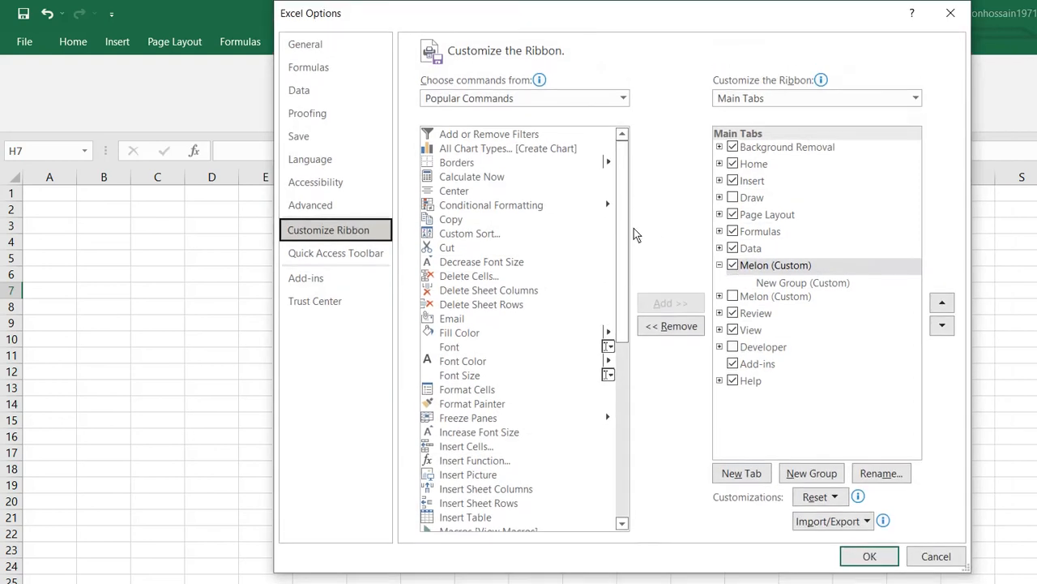
{"action": "left_click", "coordinate": [793, 284]}
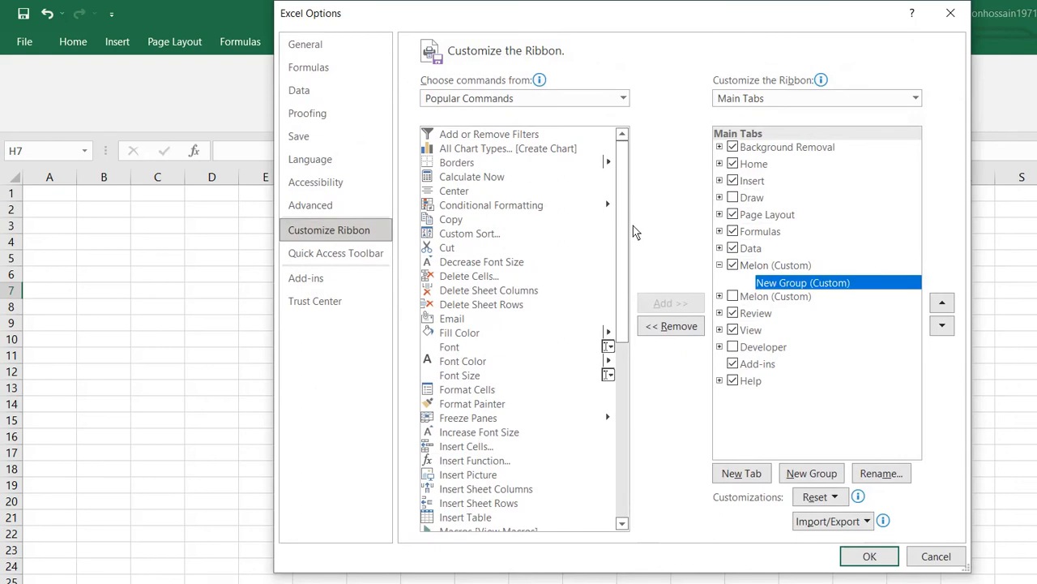
{"action": "right_click", "coordinate": [792, 284]}
{"action": "left_click", "coordinate": [838, 335]}
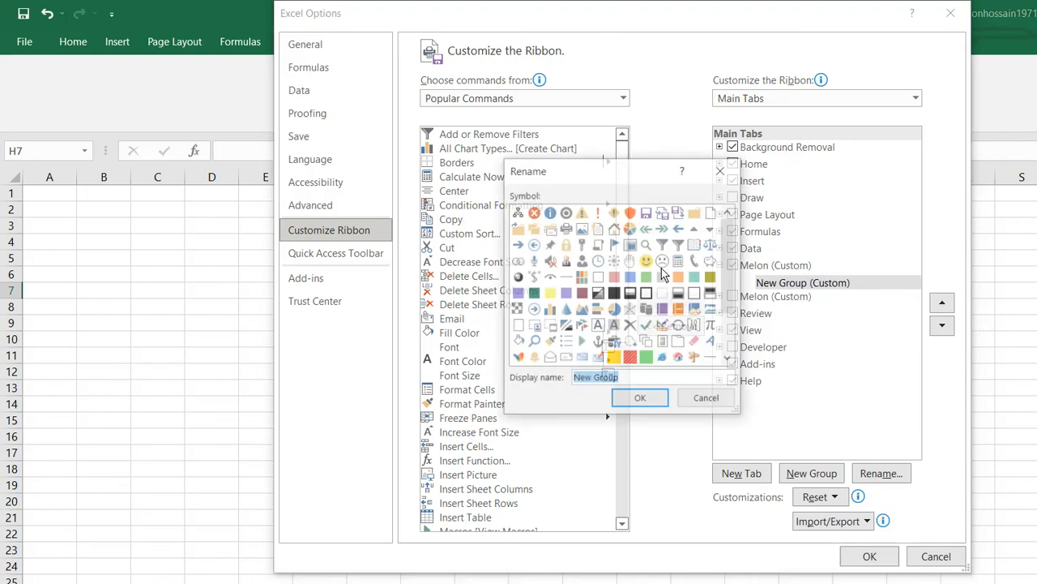
{"action": "key", "text": "BackSpace"}
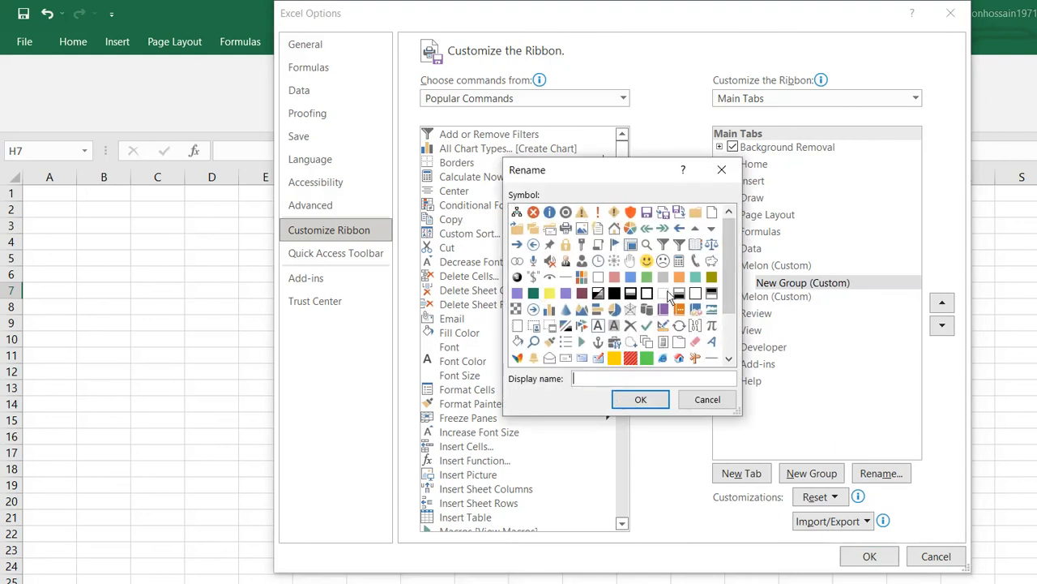
{"action": "type", "text": "cut paste"}
{"action": "key", "text": "Return"}
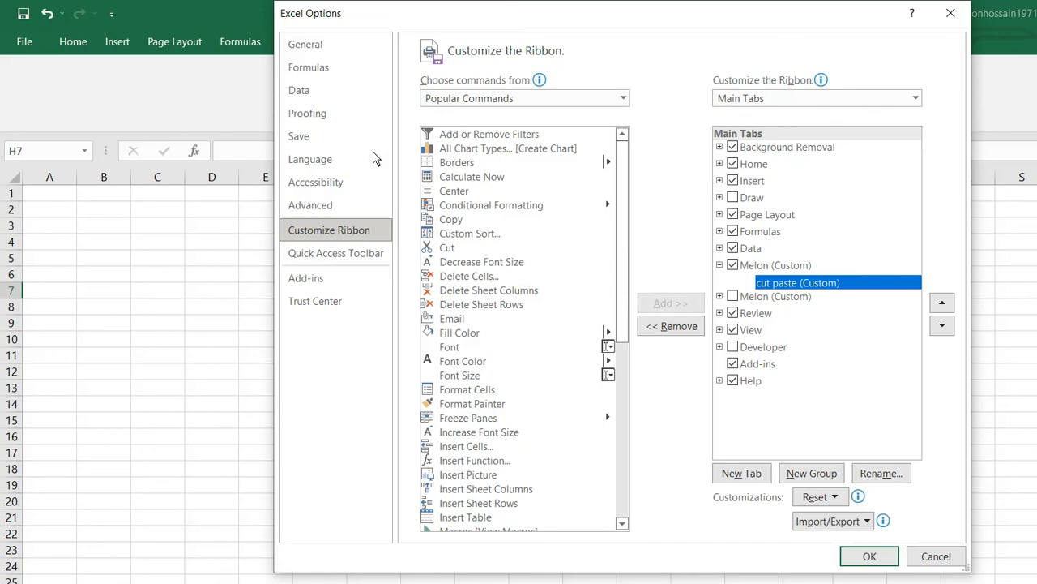
- Add the Copy and Cut commands to the cut paste group of the custom tab
{"action": "left_click", "coordinate": [466, 219]}
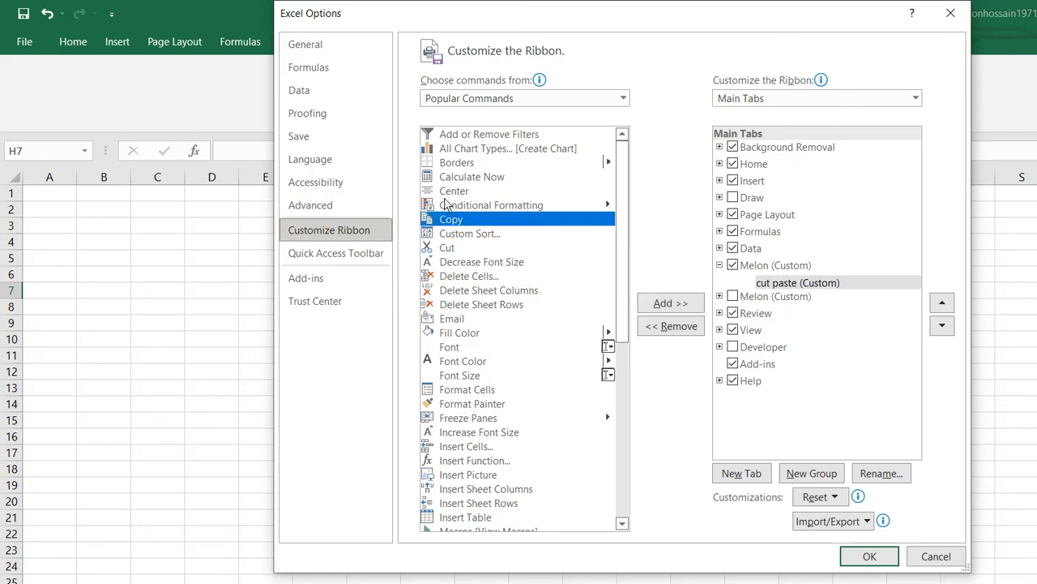
{"action": "left_click", "coordinate": [671, 302]}
{"action": "left_click", "coordinate": [447, 248]}
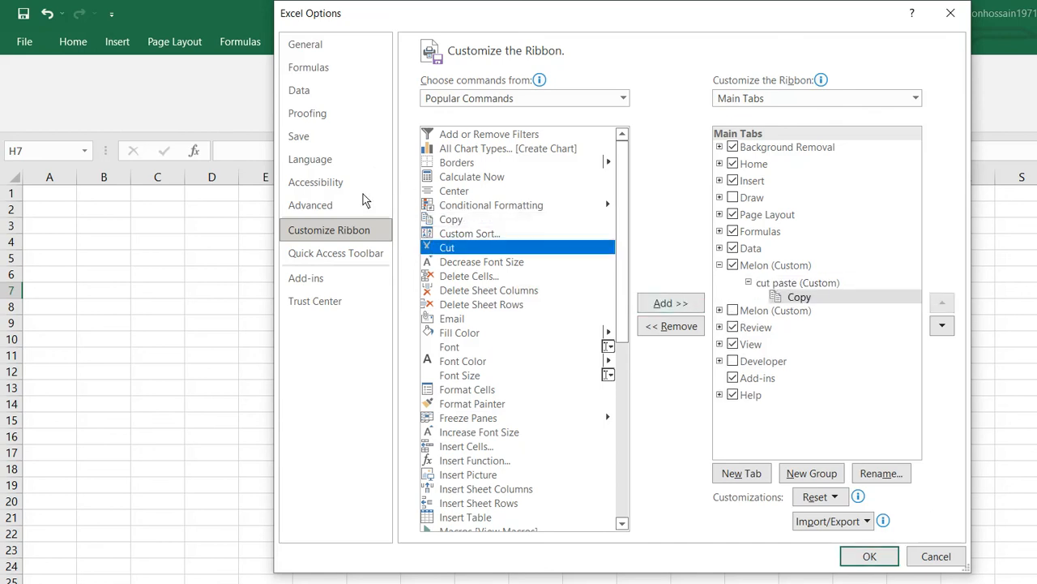
{"action": "left_click", "coordinate": [671, 303]}
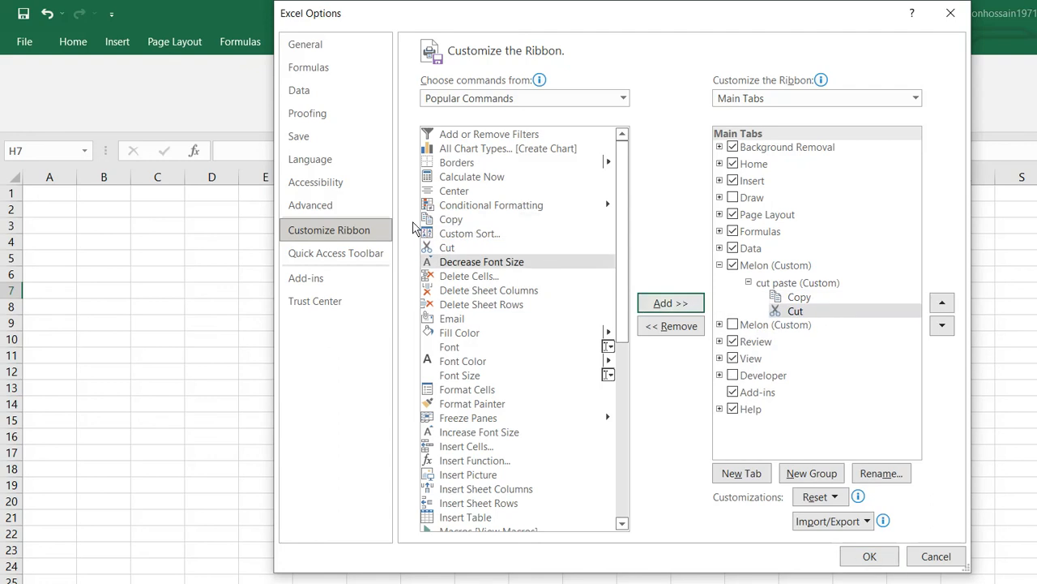
- Add the Delete Cells, Fill Color and Font Color commands to the cut paste group and apply the ribbon customization
{"action": "left_click", "coordinate": [469, 276]}
{"action": "left_click", "coordinate": [671, 302]}
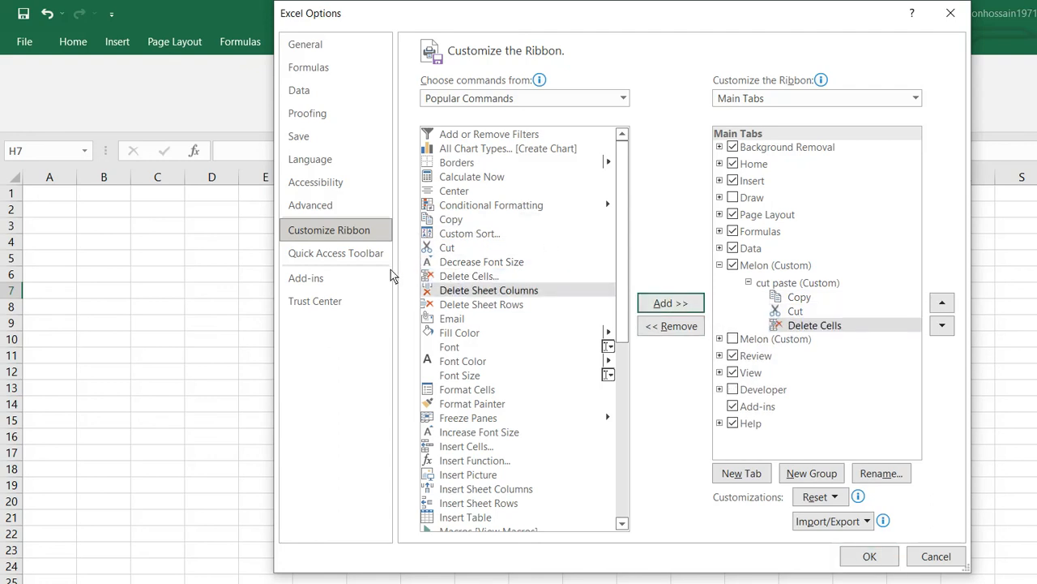
{"action": "left_click", "coordinate": [459, 332]}
{"action": "left_click", "coordinate": [671, 302]}
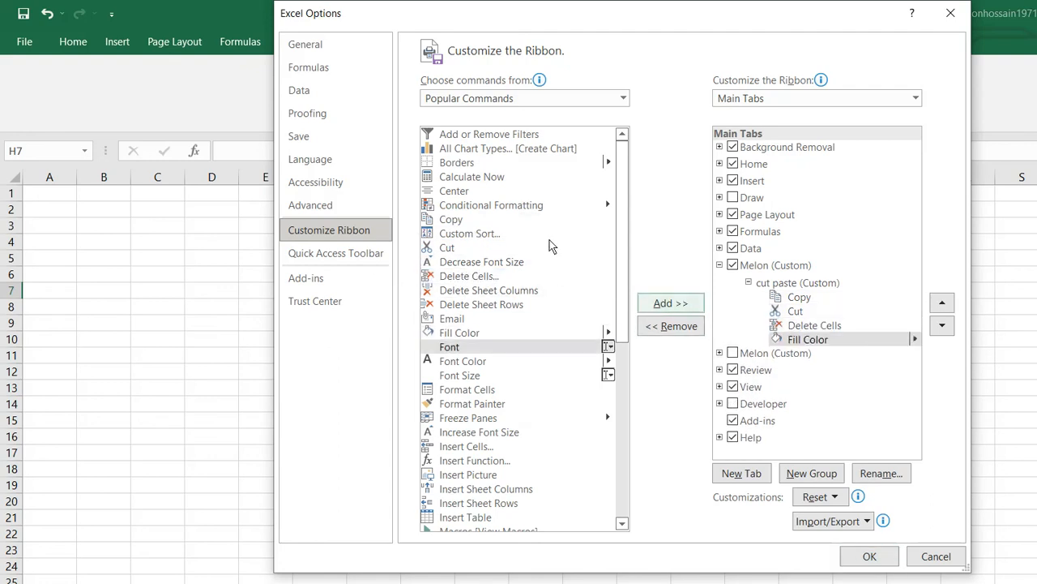
{"action": "left_click", "coordinate": [463, 360]}
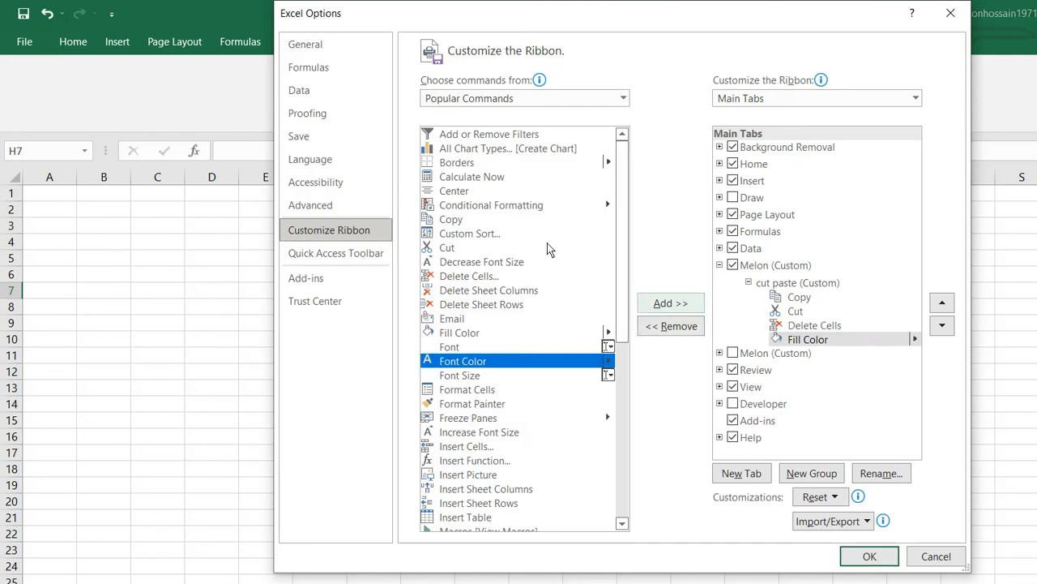
{"action": "left_click", "coordinate": [671, 302]}
{"action": "key", "text": "Return"}
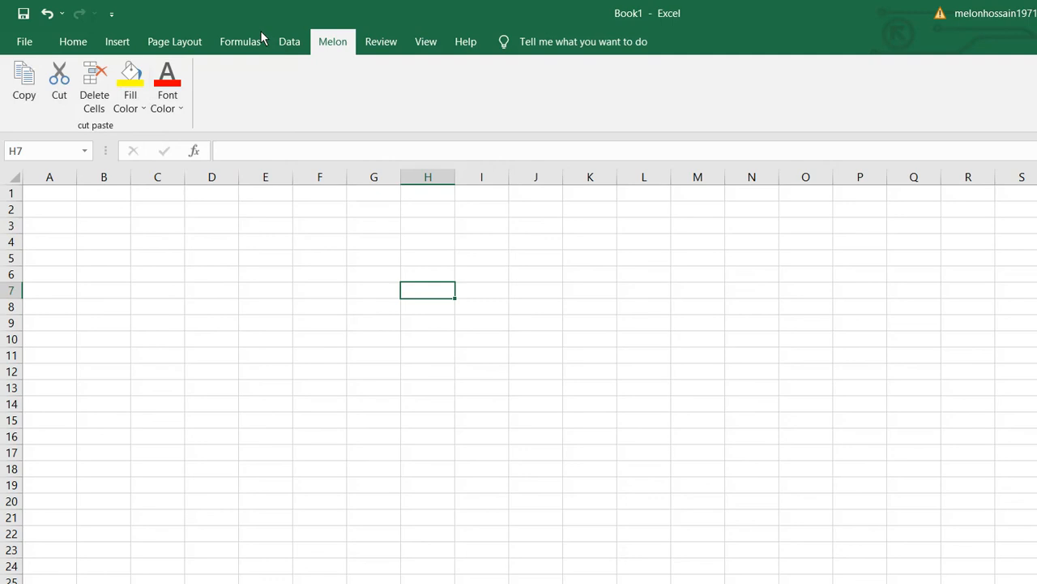
- Reopen the ribbon customization settings and add a new group to the active custom tab below the cut paste group
{"action": "right_click", "coordinate": [326, 40]}
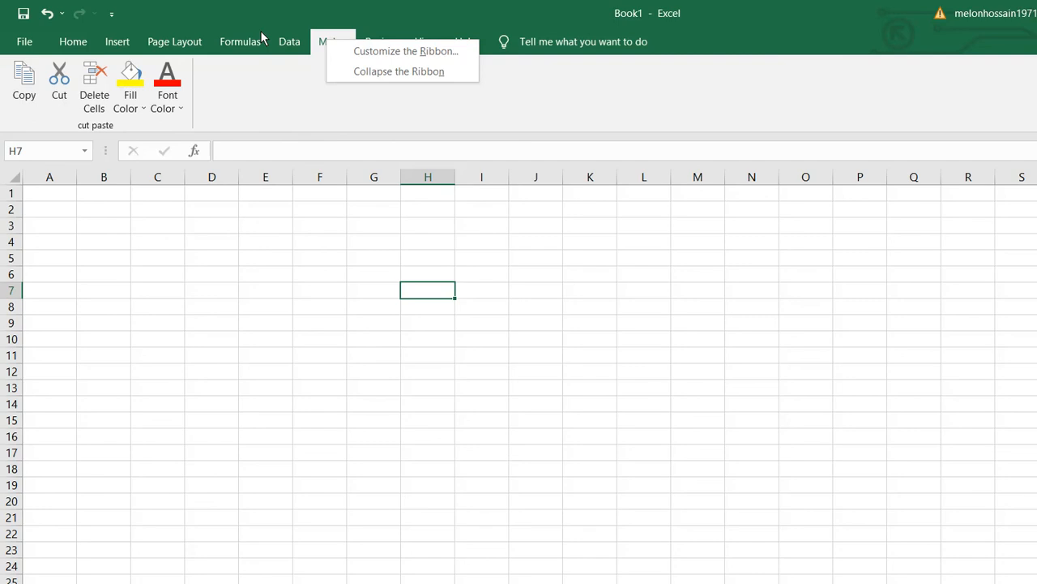
{"action": "left_click", "coordinate": [381, 51]}
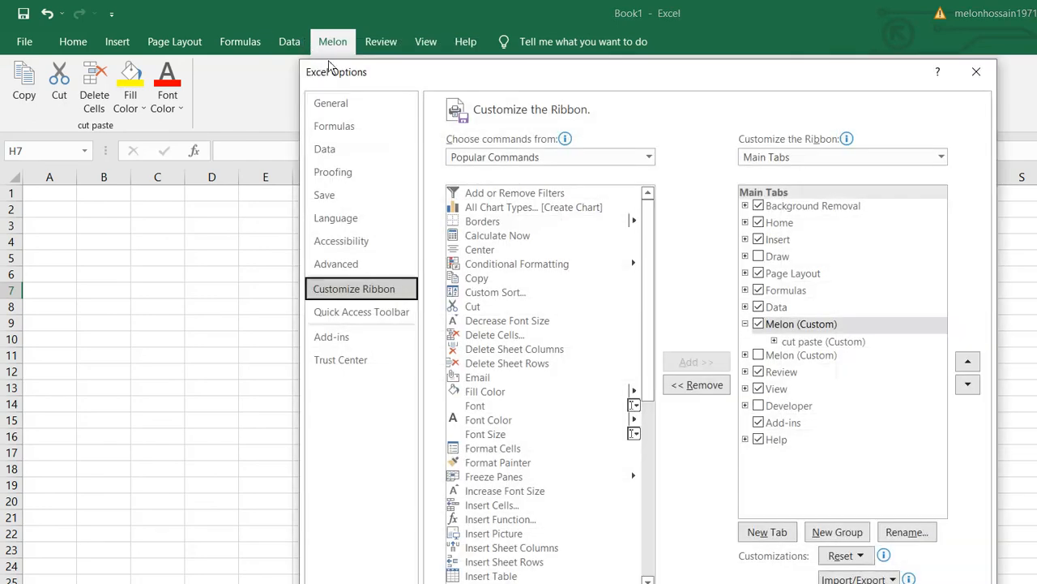
{"action": "left_click_drag", "start_coordinate": [491, 64], "coordinate": [479, 28]}
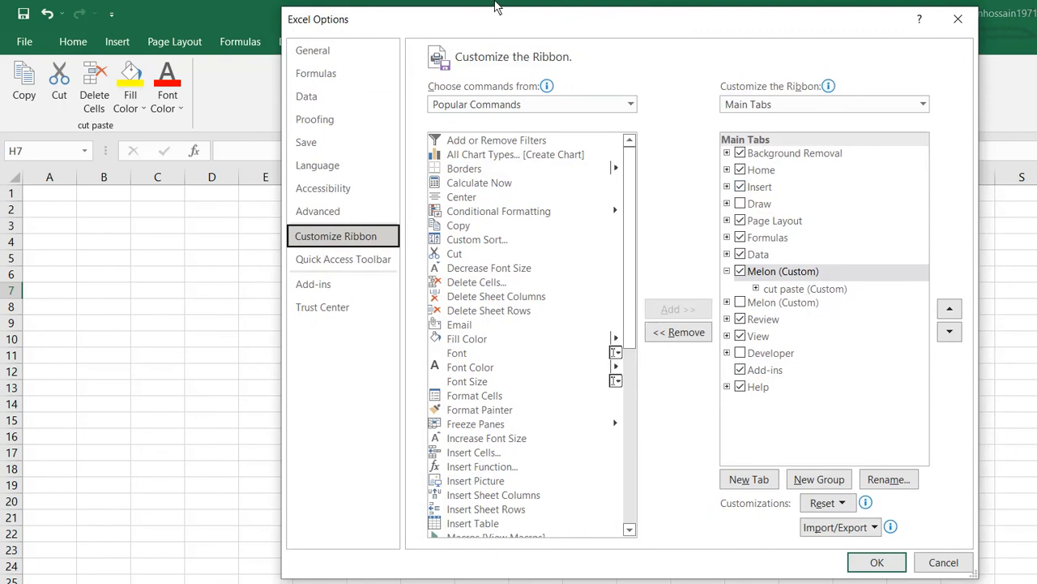
{"action": "left_click_drag", "start_coordinate": [509, 22], "coordinate": [498, 7]}
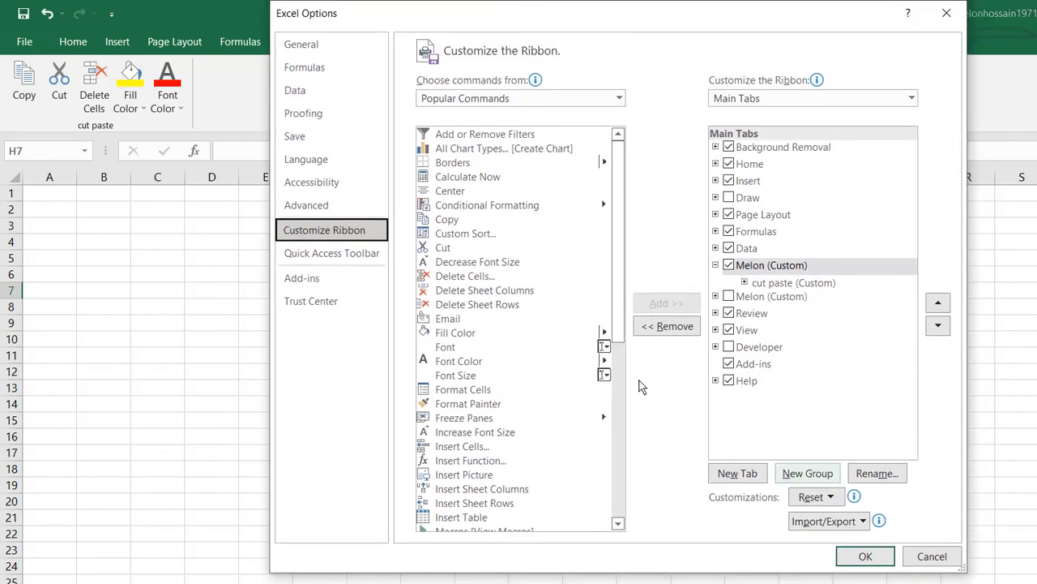
{"action": "key", "text": "Return"}
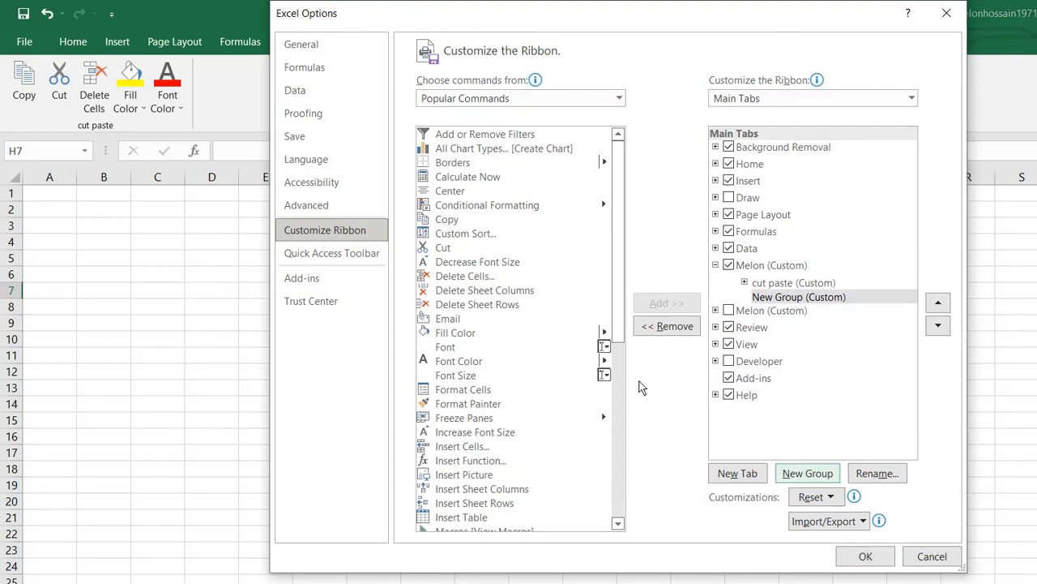
- Rename the new group under the cut paste group as "insert"
{"action": "right_click", "coordinate": [832, 296]}
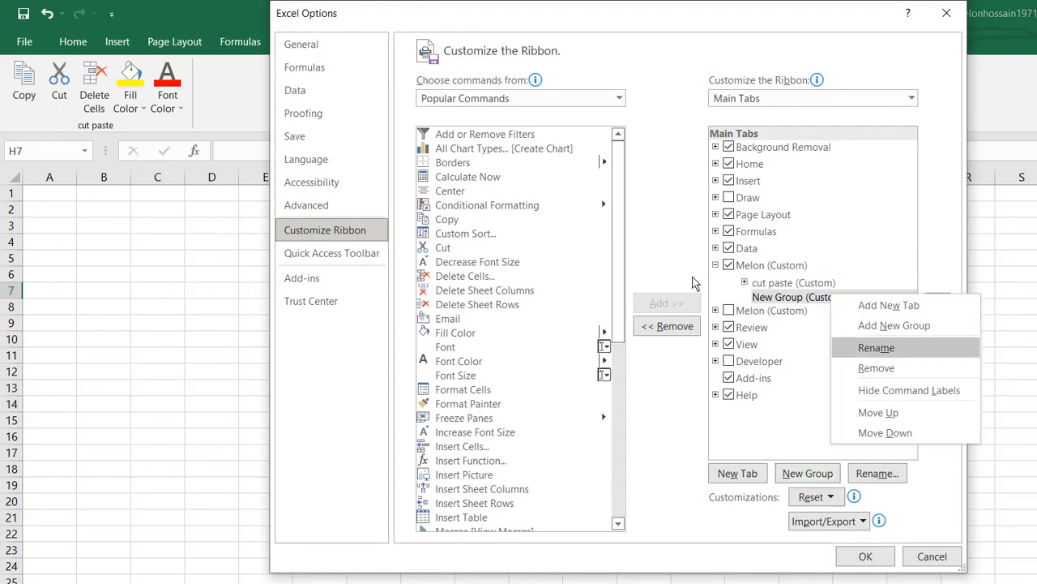
{"action": "key", "text": "Return"}
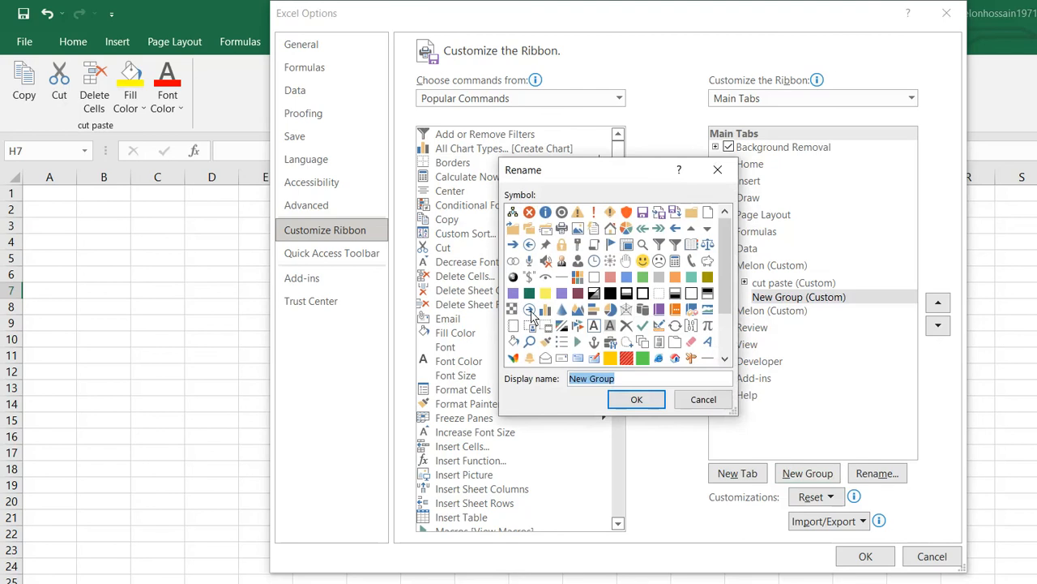
{"action": "key", "text": "BackSpace"}
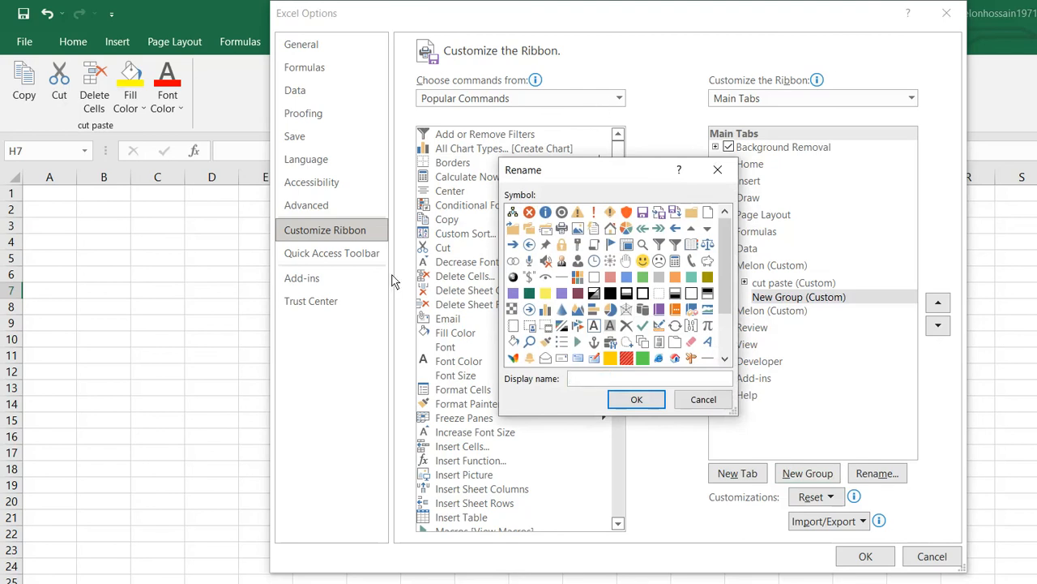
{"action": "type", "text": "insert"}
{"action": "key", "text": "Return"}
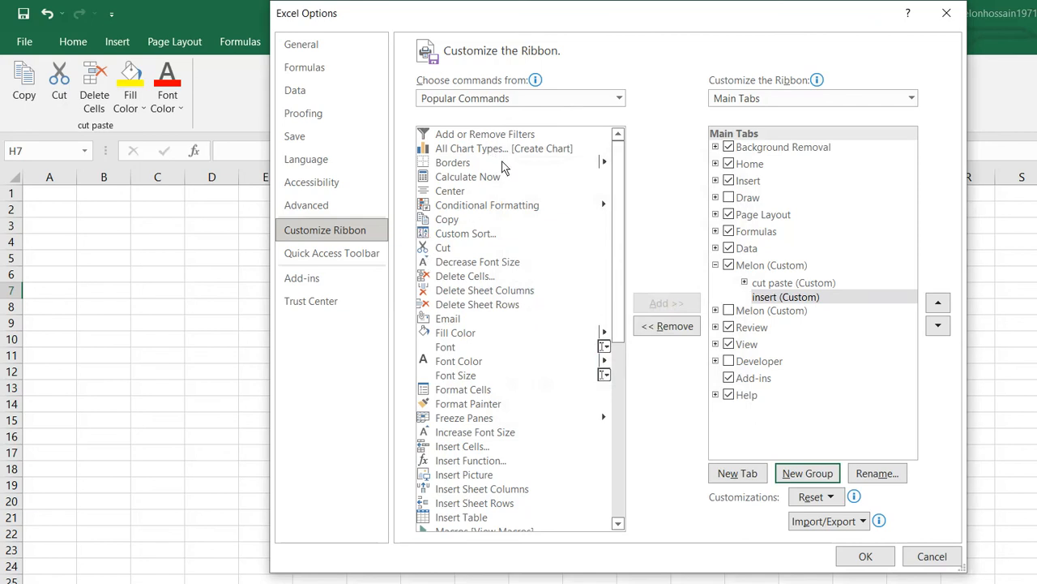
- Switch the source of available ribbon commands to All Commands
{"action": "scroll", "coordinate": [496, 212], "scroll_direction": "down", "scroll_amount": 7}
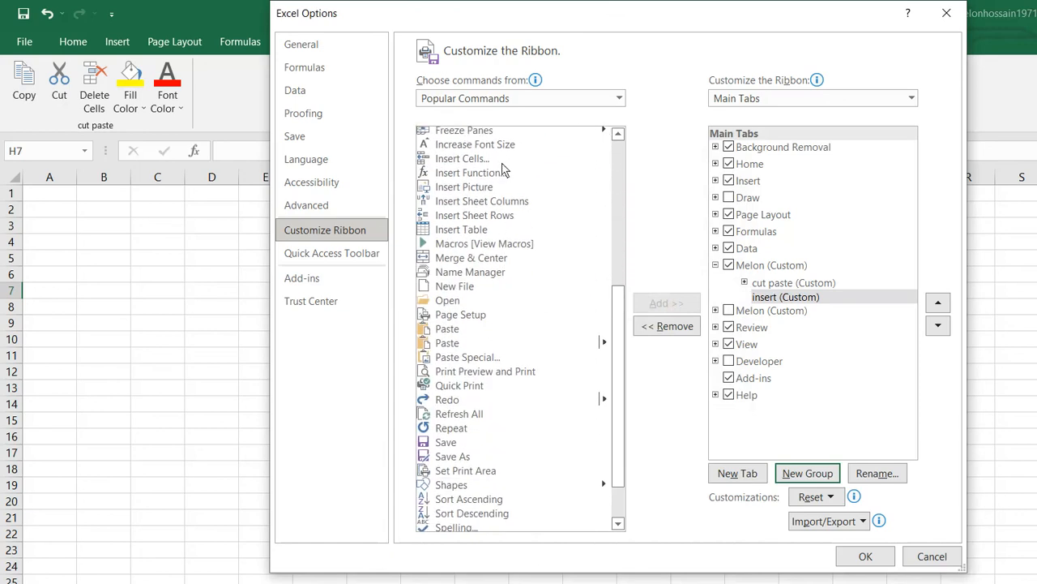
{"action": "left_click", "coordinate": [496, 96]}
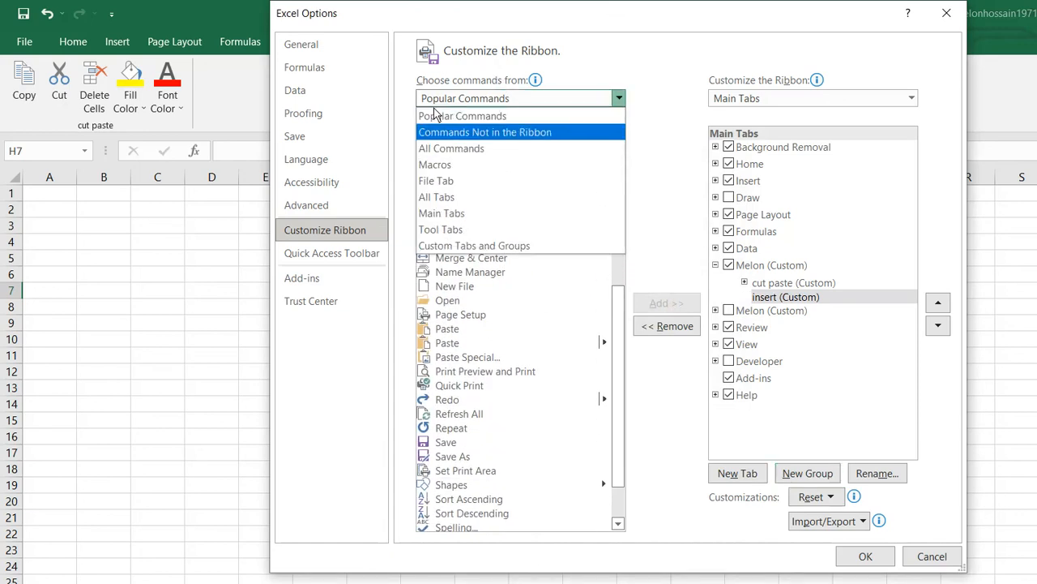
{"action": "left_click", "coordinate": [433, 115]}
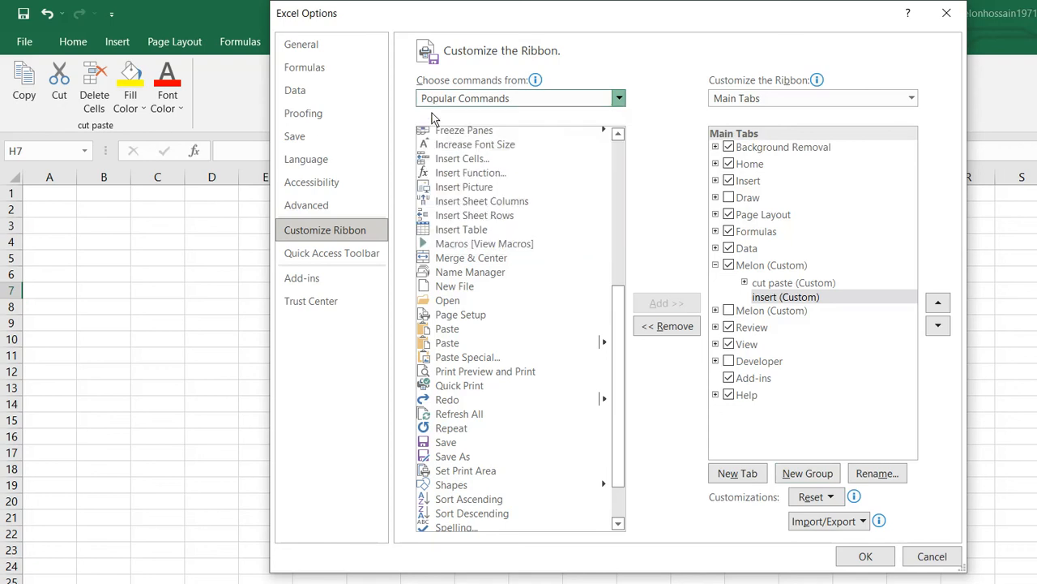
{"action": "scroll", "coordinate": [484, 173], "scroll_direction": "down", "scroll_amount": 2}
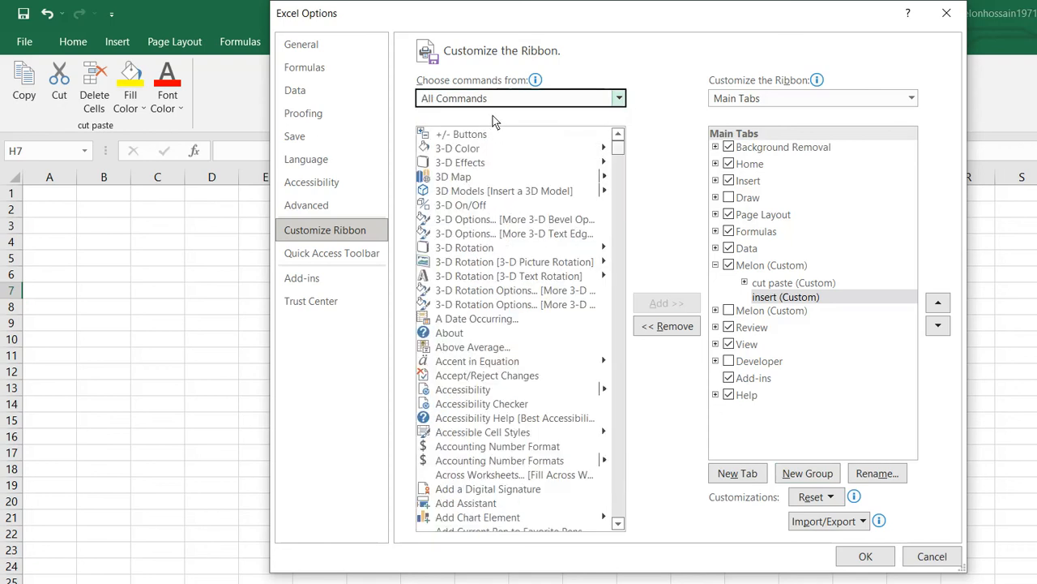
- Look through the complete command list for commands to put in the insert group
{"action": "scroll", "coordinate": [493, 146], "scroll_direction": "down", "scroll_amount": 20}
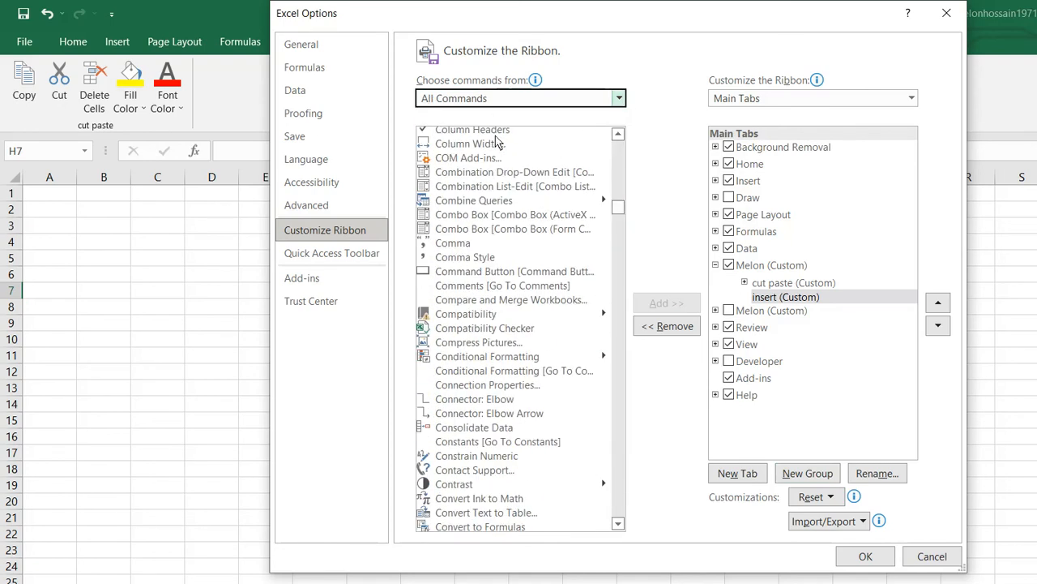
{"action": "scroll", "coordinate": [496, 141], "scroll_direction": "up", "scroll_amount": 9}
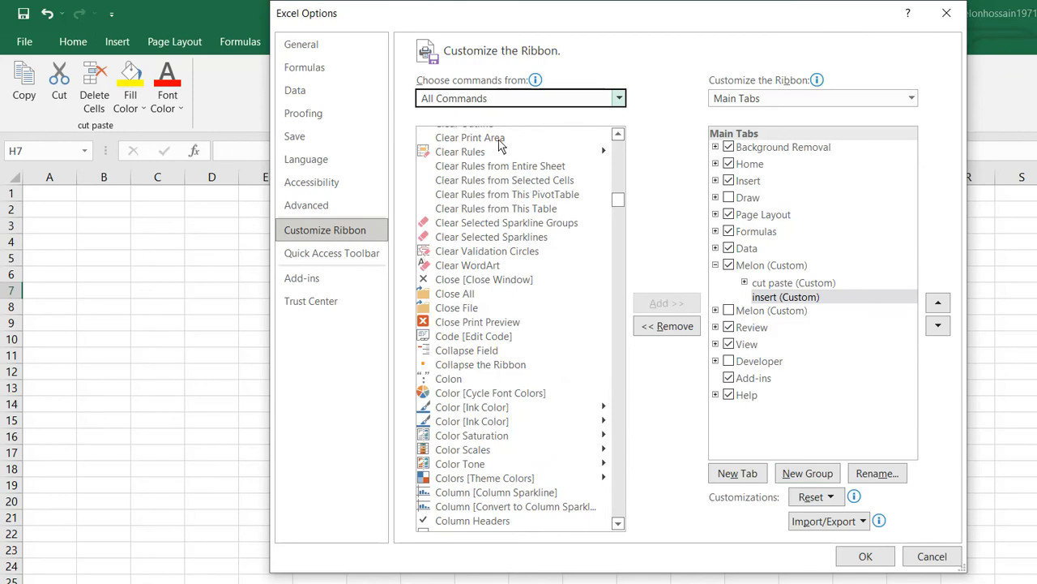
{"action": "scroll", "coordinate": [495, 155], "scroll_direction": "up", "scroll_amount": 15}
{"action": "scroll", "coordinate": [493, 144], "scroll_direction": "up", "scroll_amount": 20}
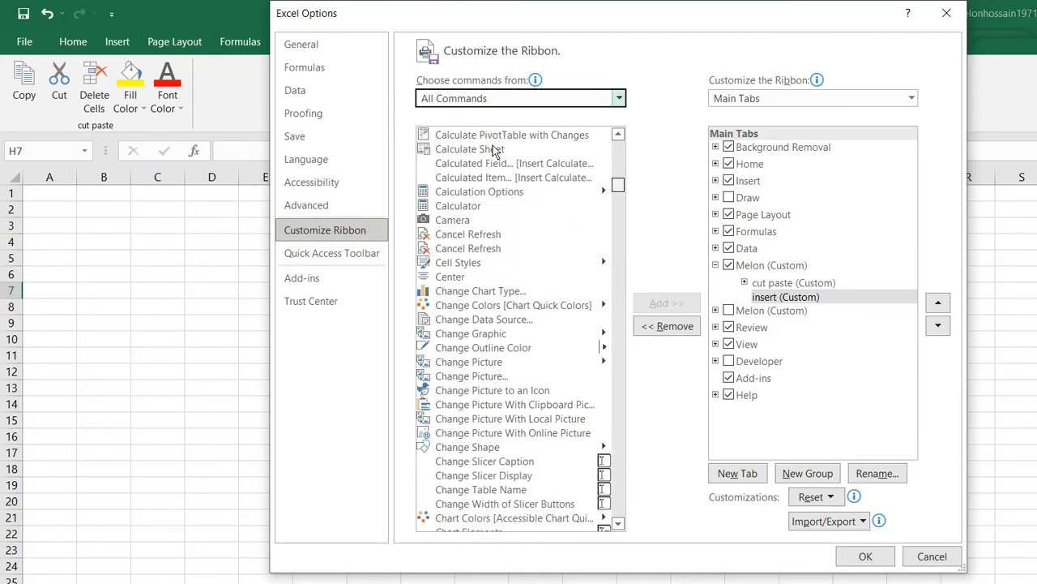
{"action": "scroll", "coordinate": [494, 142], "scroll_direction": "down", "scroll_amount": 12}
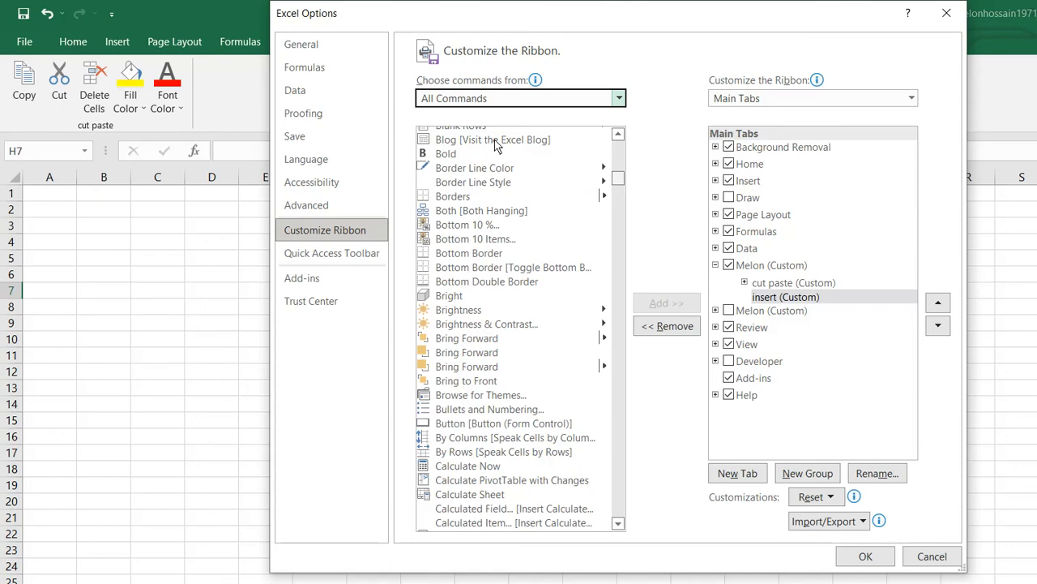
{"action": "scroll", "coordinate": [496, 145], "scroll_direction": "down", "scroll_amount": 20}
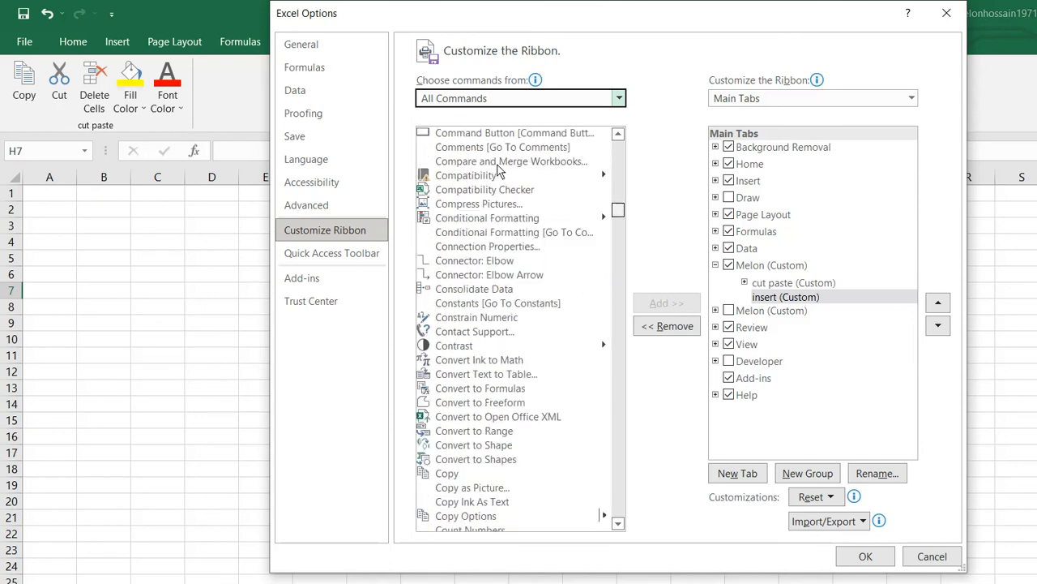
{"action": "scroll", "coordinate": [497, 161], "scroll_direction": "up", "scroll_amount": 15}
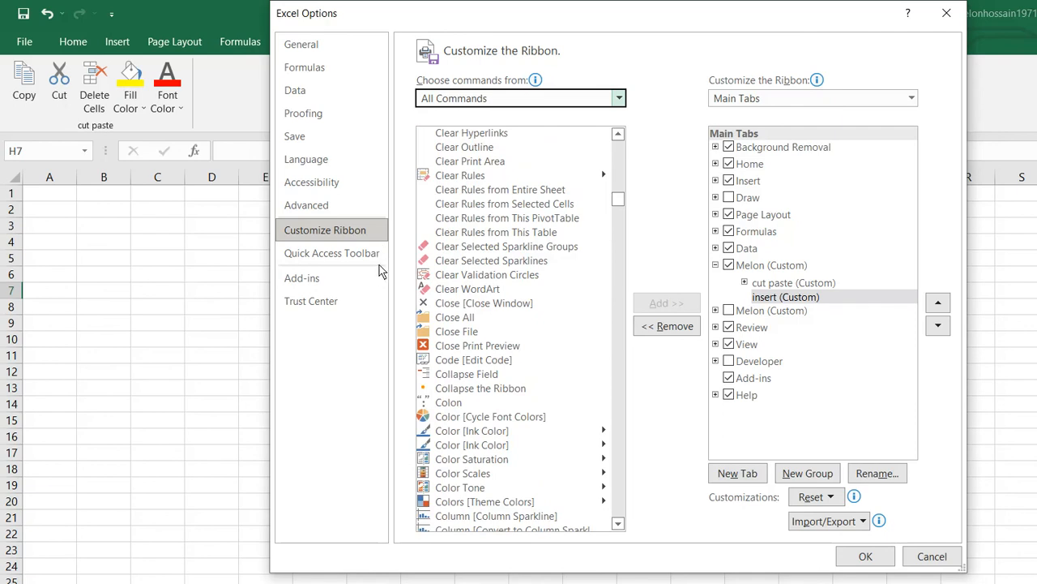
{"action": "scroll", "coordinate": [382, 269], "scroll_direction": "down", "scroll_amount": 1}
- Add the Colon, Color [Ink Color] and Colors [Theme Colors] commands to the insert group and apply the customization
{"action": "left_click", "coordinate": [479, 361]}
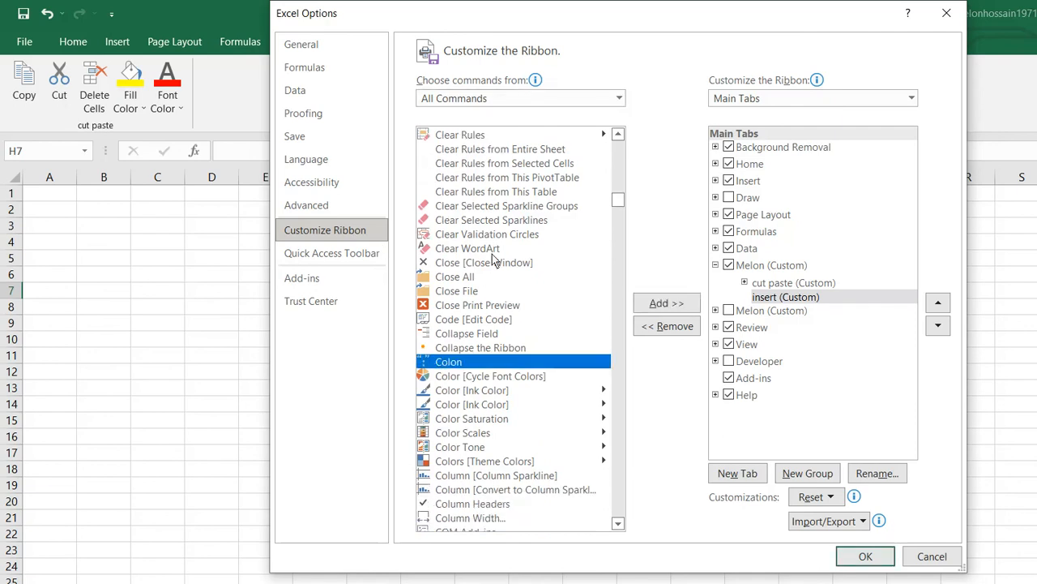
{"action": "left_click", "coordinate": [667, 303]}
{"action": "left_click", "coordinate": [472, 391]}
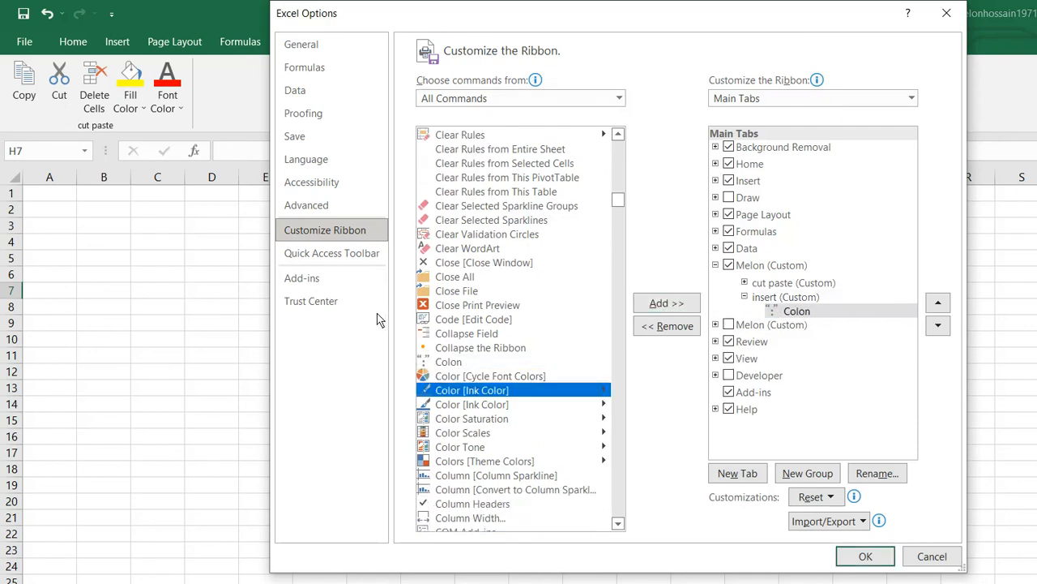
{"action": "left_click", "coordinate": [662, 303]}
{"action": "scroll", "coordinate": [388, 323], "scroll_direction": "down", "scroll_amount": 1}
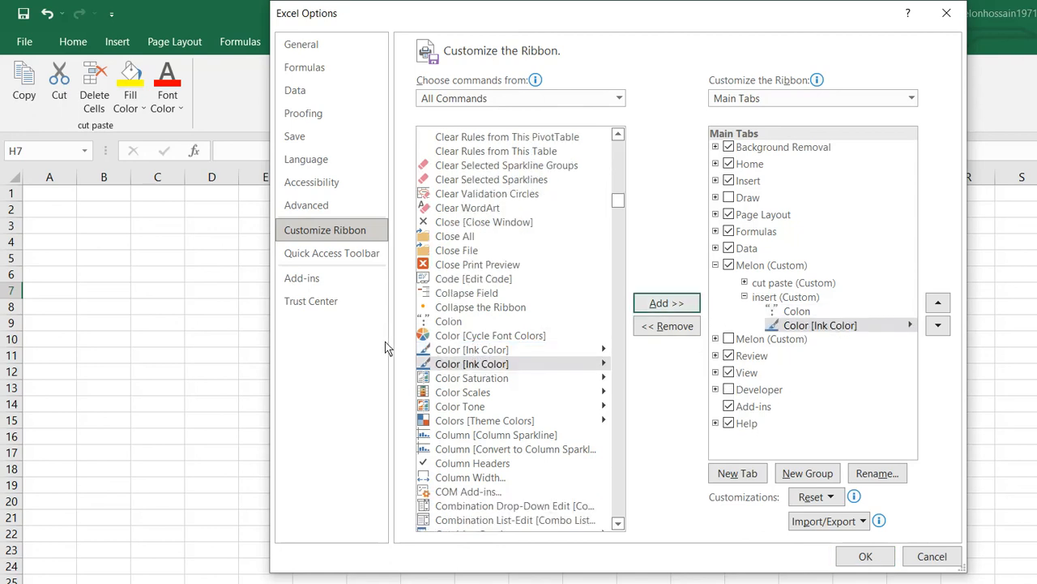
{"action": "left_click", "coordinate": [484, 420]}
{"action": "left_click", "coordinate": [666, 302]}
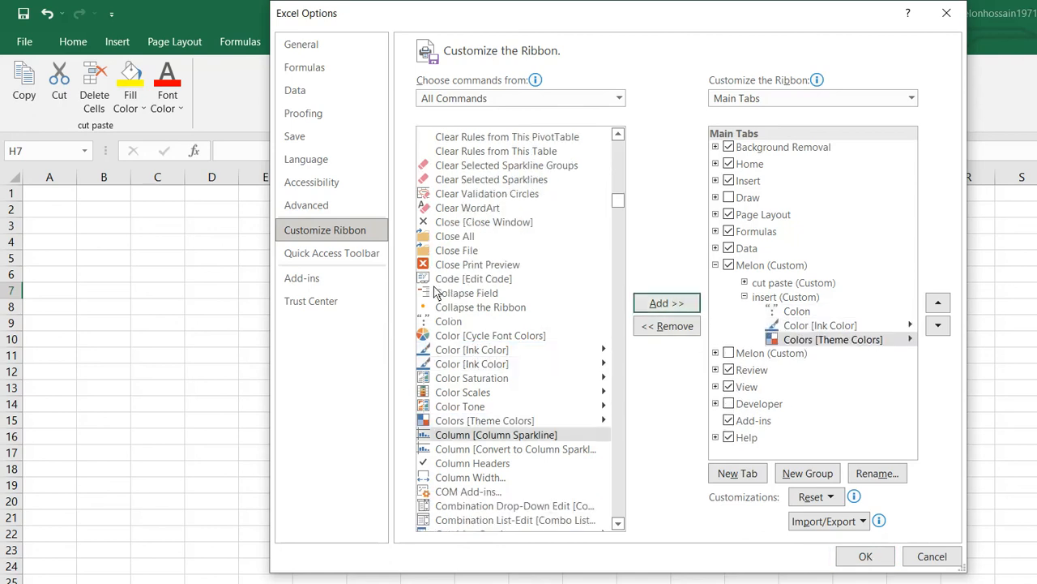
{"action": "scroll", "coordinate": [426, 304], "scroll_direction": "down", "scroll_amount": 1}
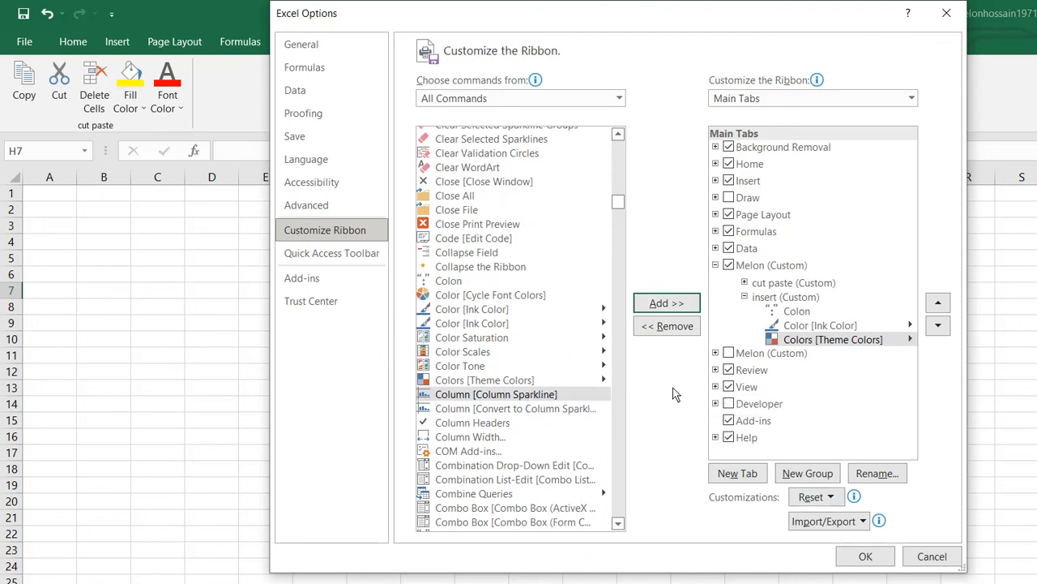
{"action": "key", "text": "Return"}
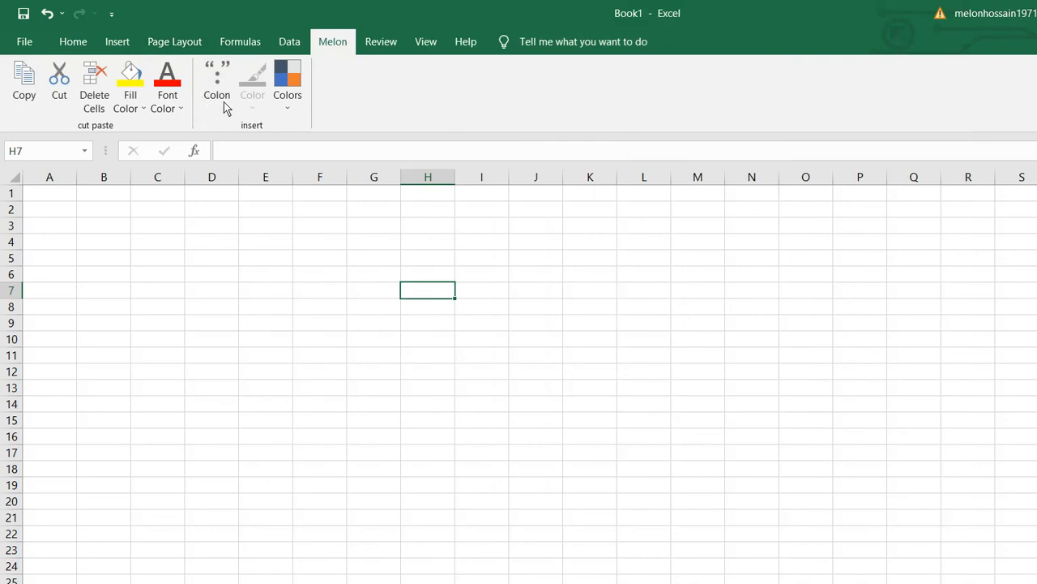
- Reopen the ribbon customization settings and add another new group below the insert group of the custom tab
{"action": "left_click", "coordinate": [216, 84]}
{"action": "right_click", "coordinate": [339, 34]}
{"action": "key", "text": "Return"}
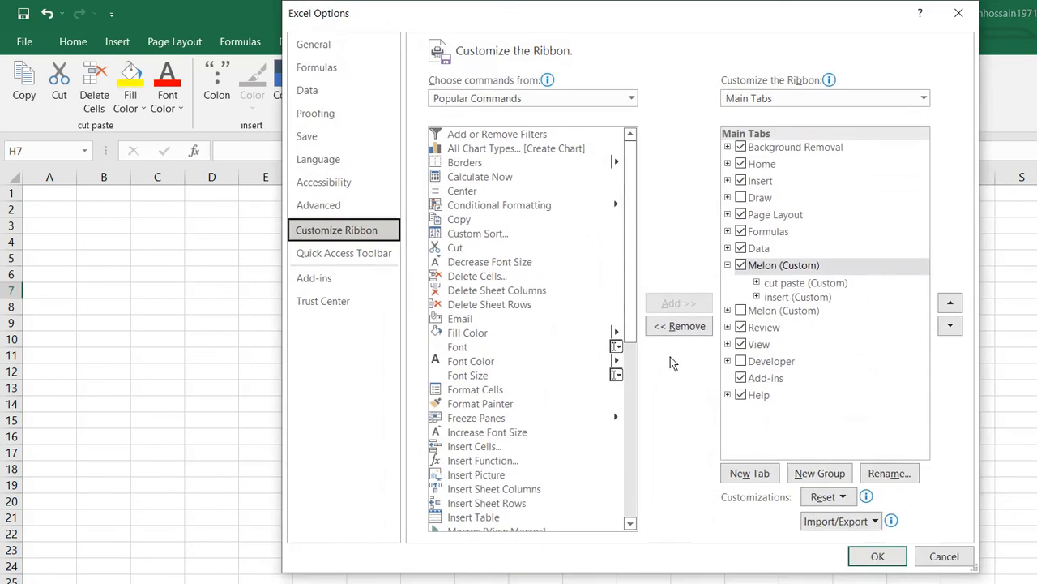
{"action": "left_click", "coordinate": [820, 474]}
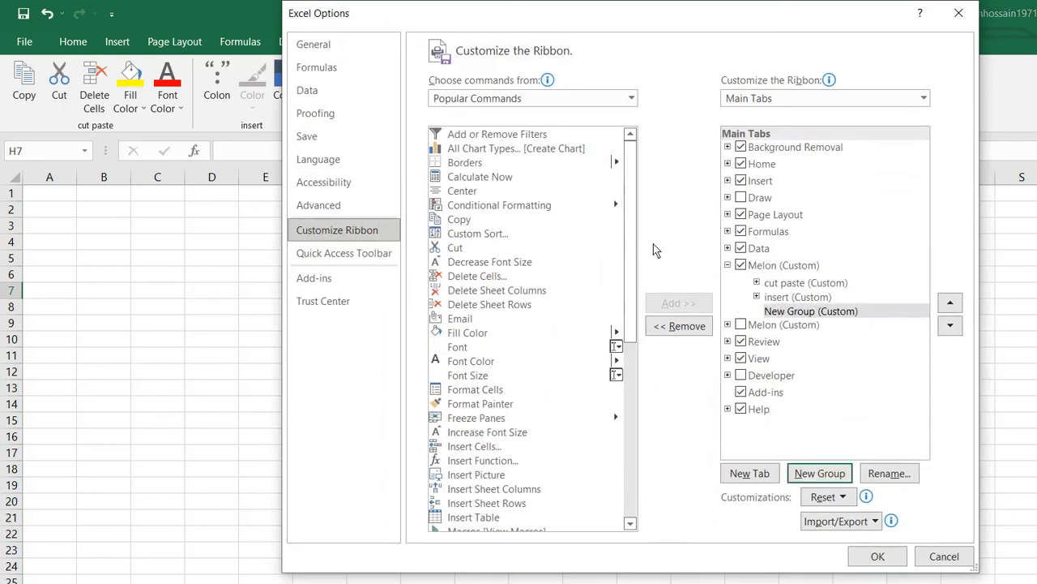
{"action": "right_click", "coordinate": [811, 311]}
{"action": "left_click", "coordinate": [861, 357]}
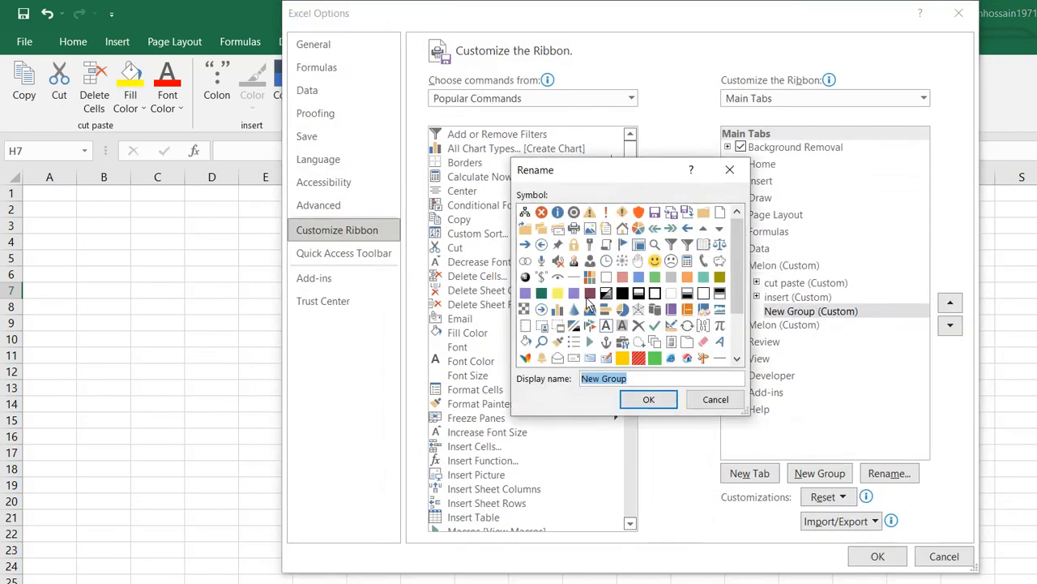
{"action": "left_click", "coordinate": [716, 399]}
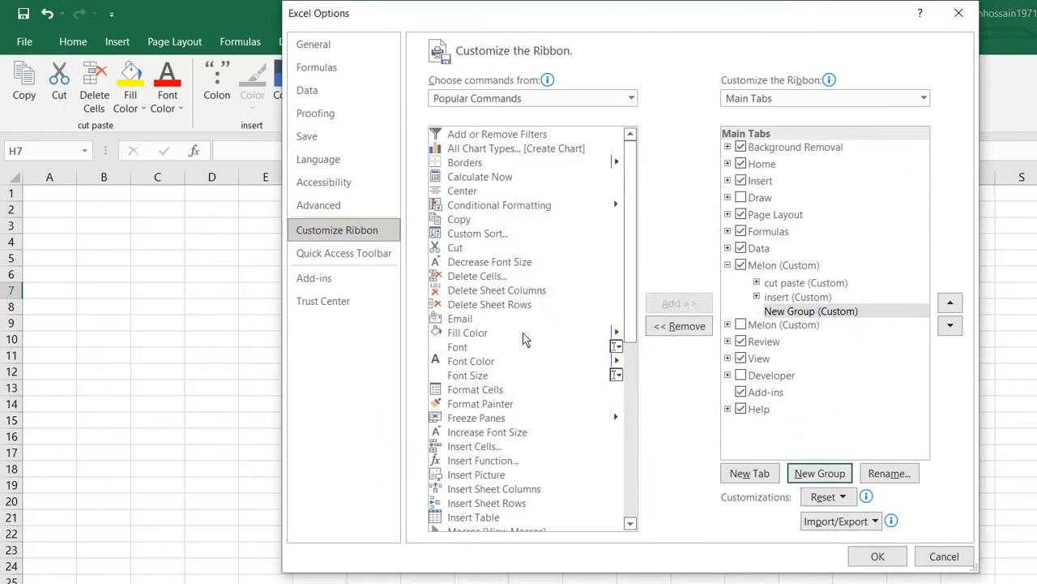
- Rename the custom tab's insert group as Formula
{"action": "right_click", "coordinate": [816, 297]}
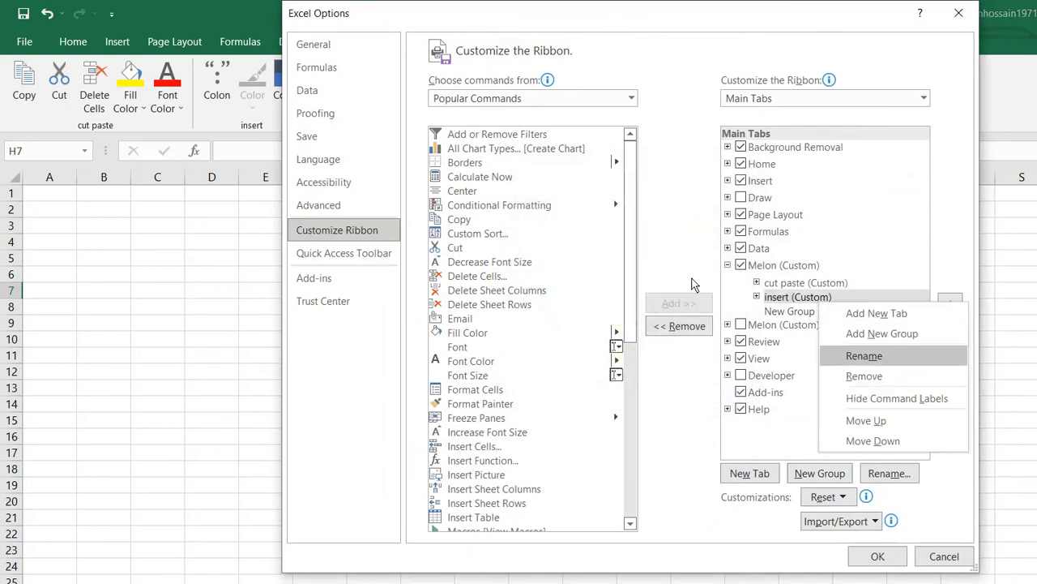
{"action": "key", "text": "Return"}
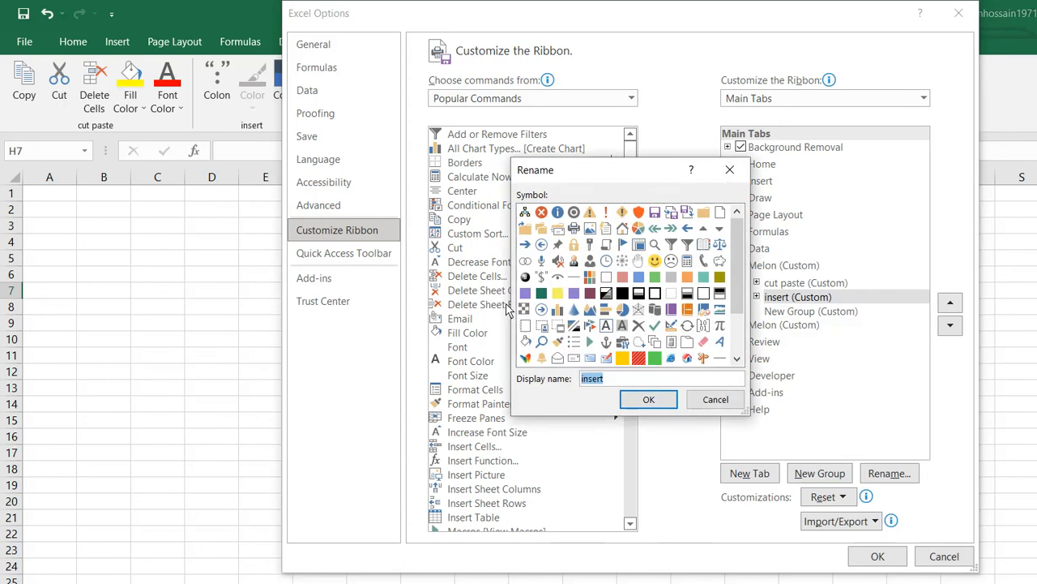
{"action": "key", "text": "BackSpace"}
{"action": "type", "text": "Formula"}
{"action": "key", "text": "Return"}
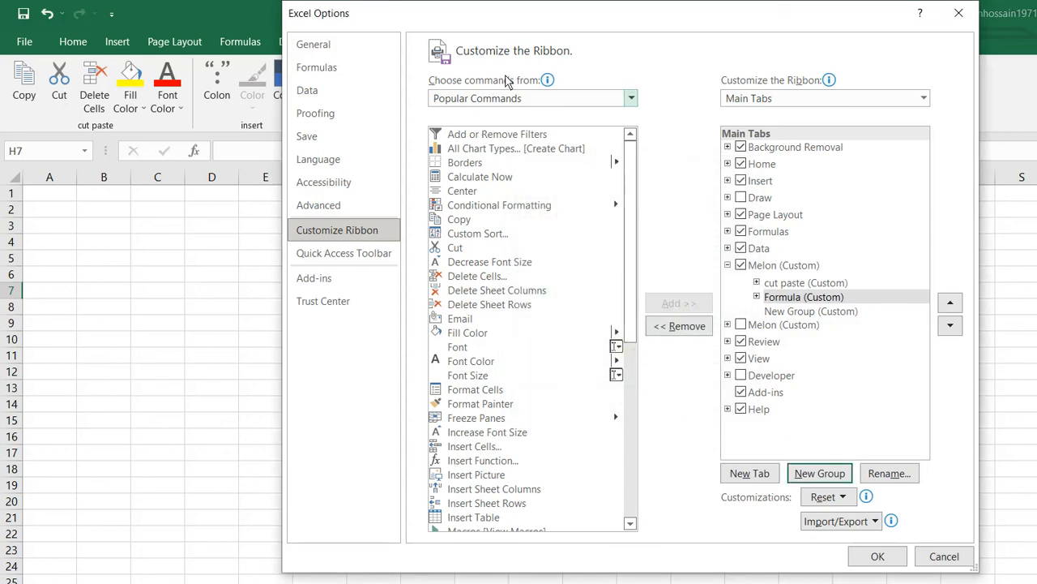
- Switch the source of available ribbon commands from Popular Commands to All Commands
{"action": "left_click", "coordinate": [496, 98]}
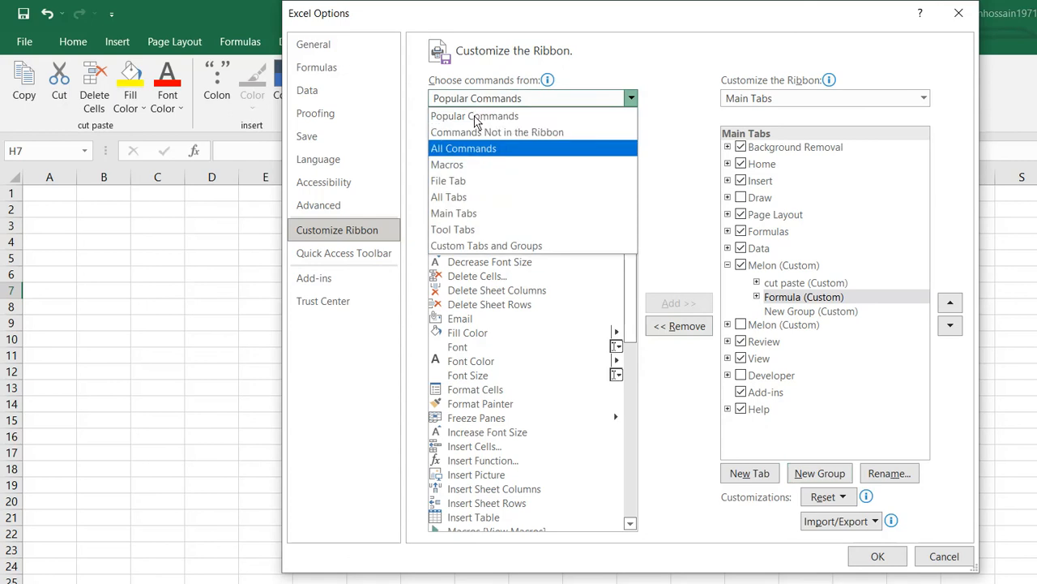
{"action": "left_click", "coordinate": [478, 117]}
{"action": "left_click", "coordinate": [545, 156]}
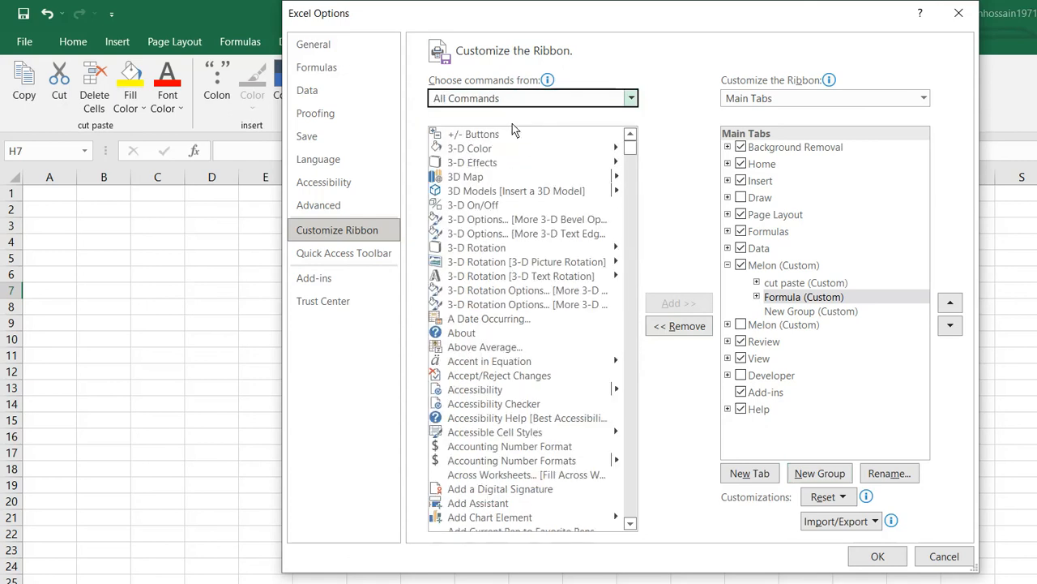
- Add the Sort, Sort & Filter and Sparkline Color commands to the Formula group and apply the ribbon customization
{"action": "scroll", "coordinate": [486, 243], "scroll_direction": "down", "scroll_amount": 20}
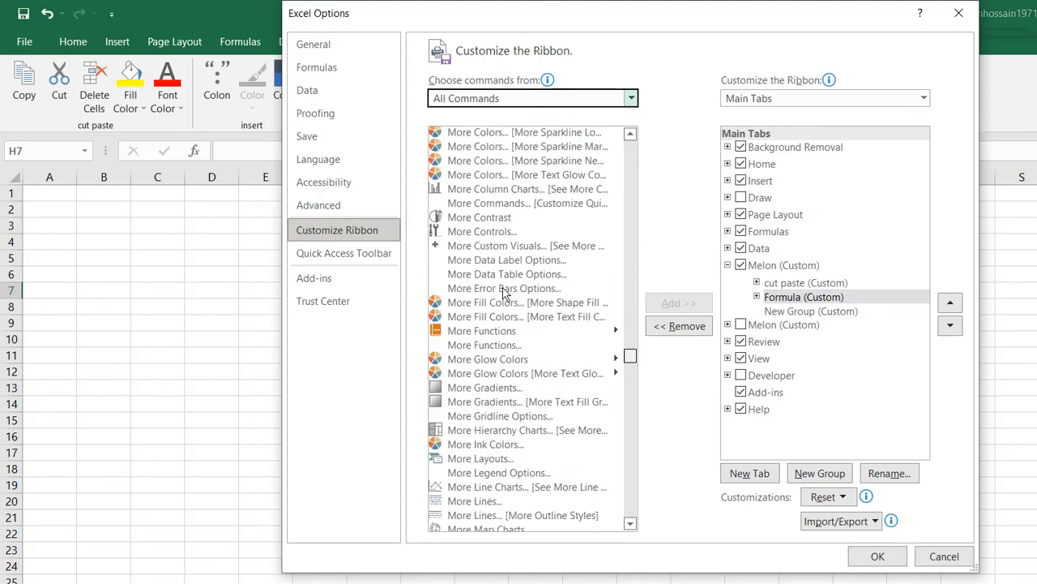
{"action": "scroll", "coordinate": [502, 322], "scroll_direction": "down", "scroll_amount": 20}
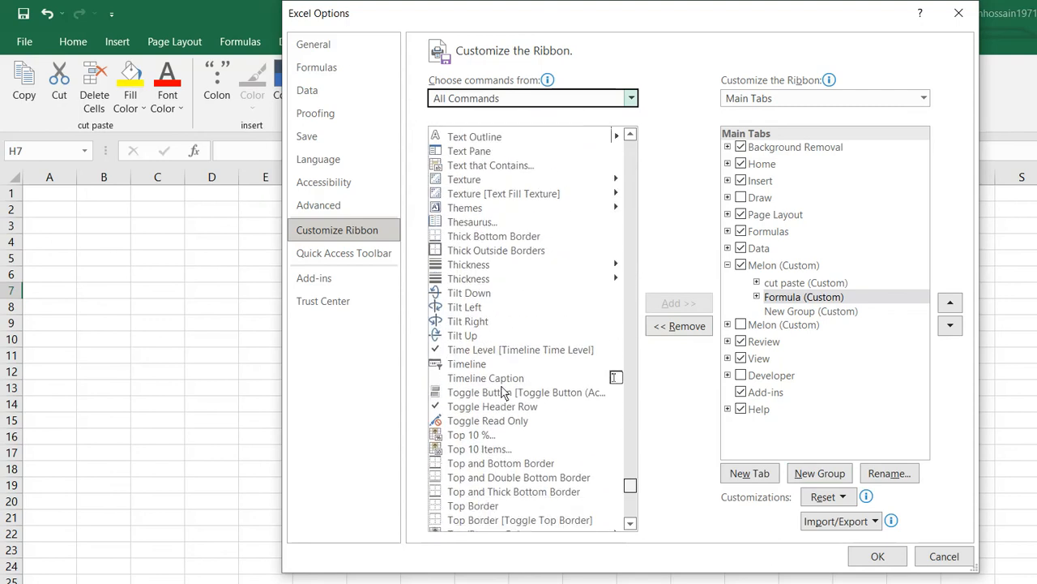
{"action": "scroll", "coordinate": [506, 392], "scroll_direction": "up", "scroll_amount": 20}
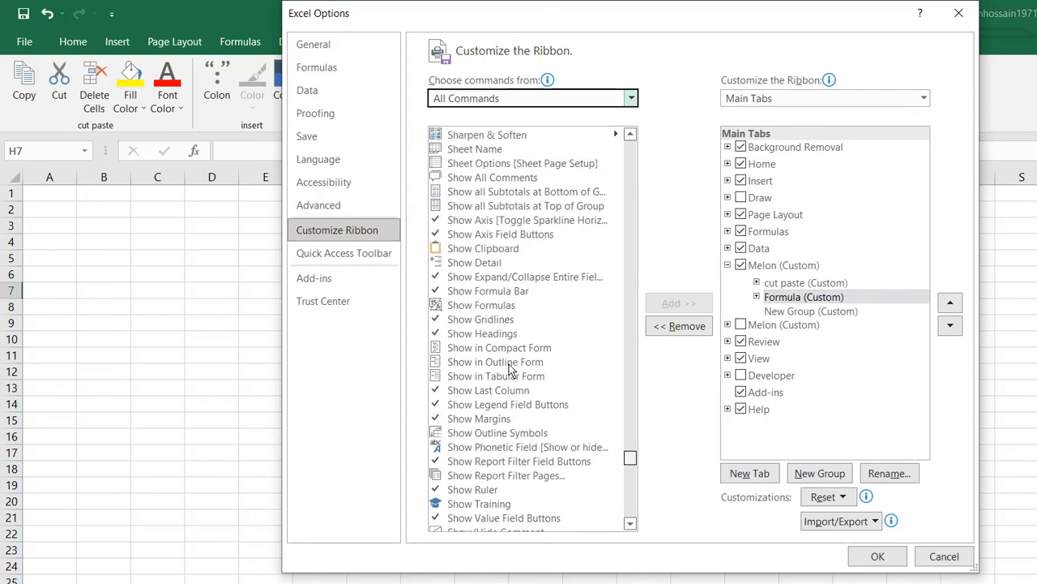
{"action": "scroll", "coordinate": [509, 368], "scroll_direction": "down", "scroll_amount": 12}
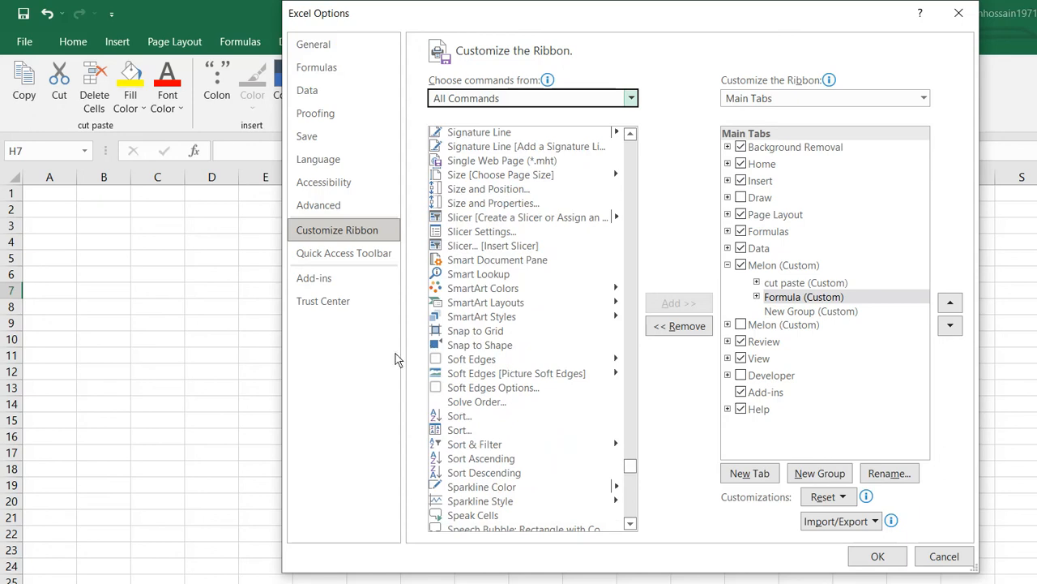
{"action": "left_click", "coordinate": [483, 431]}
{"action": "left_click", "coordinate": [689, 304]}
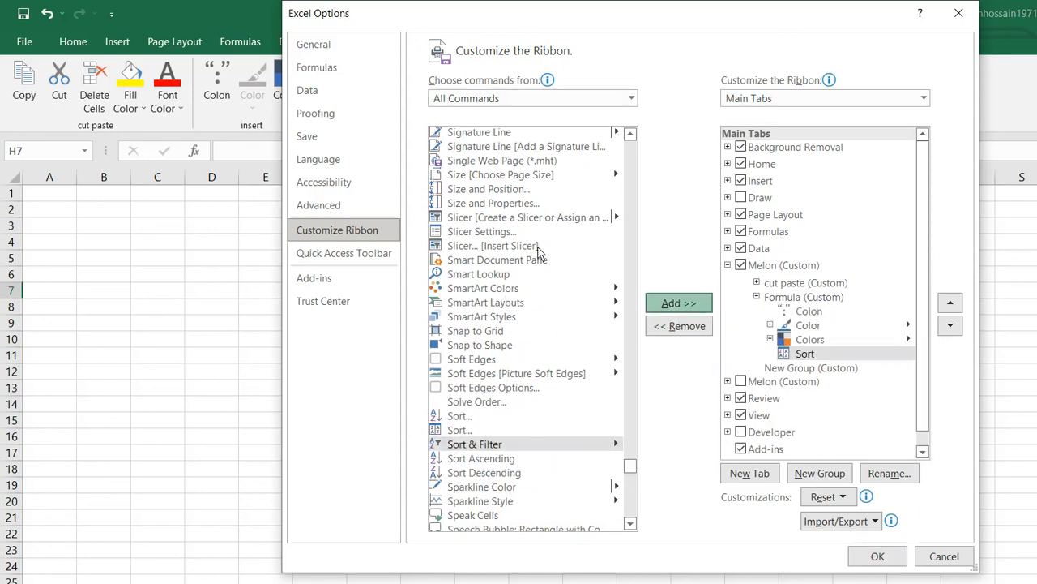
{"action": "left_click", "coordinate": [679, 304]}
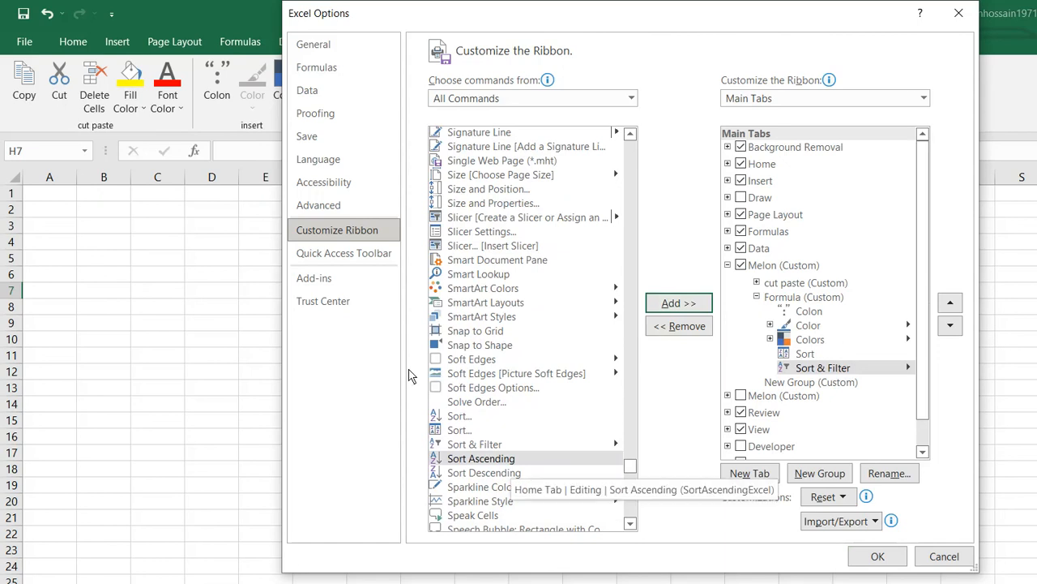
{"action": "left_click", "coordinate": [482, 486]}
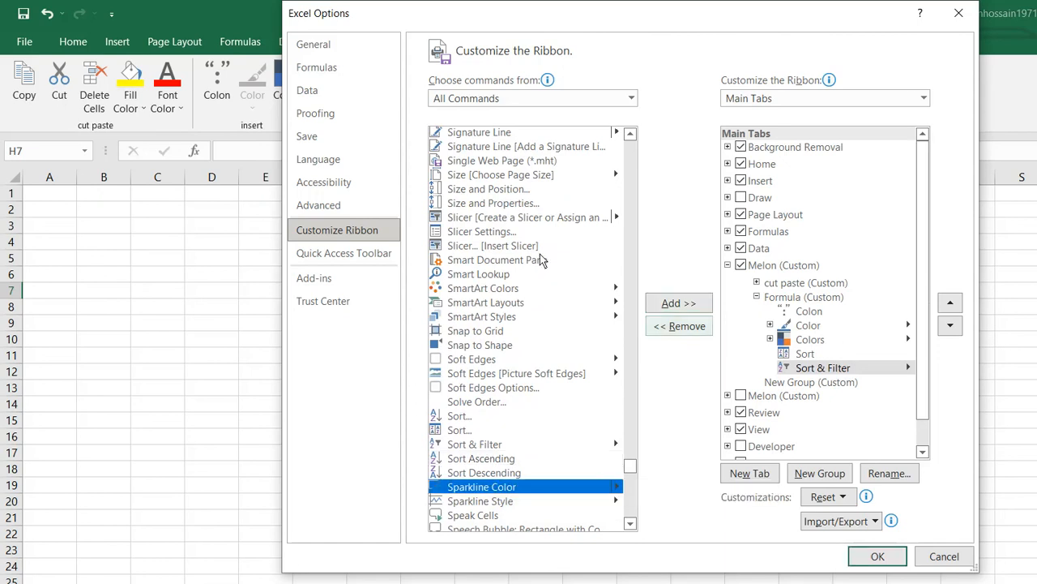
{"action": "left_click", "coordinate": [679, 303]}
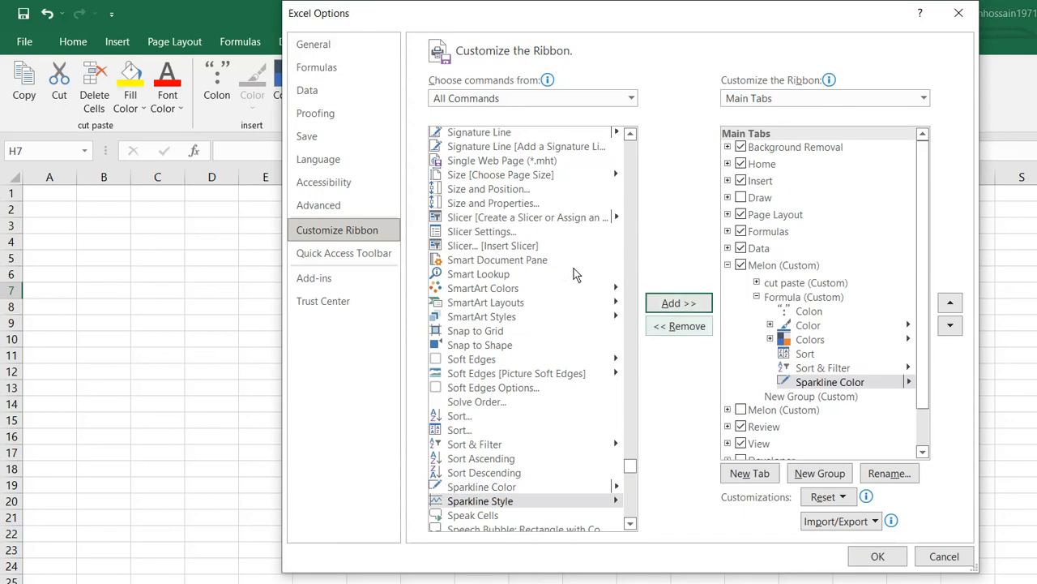
{"action": "key", "text": "Return"}
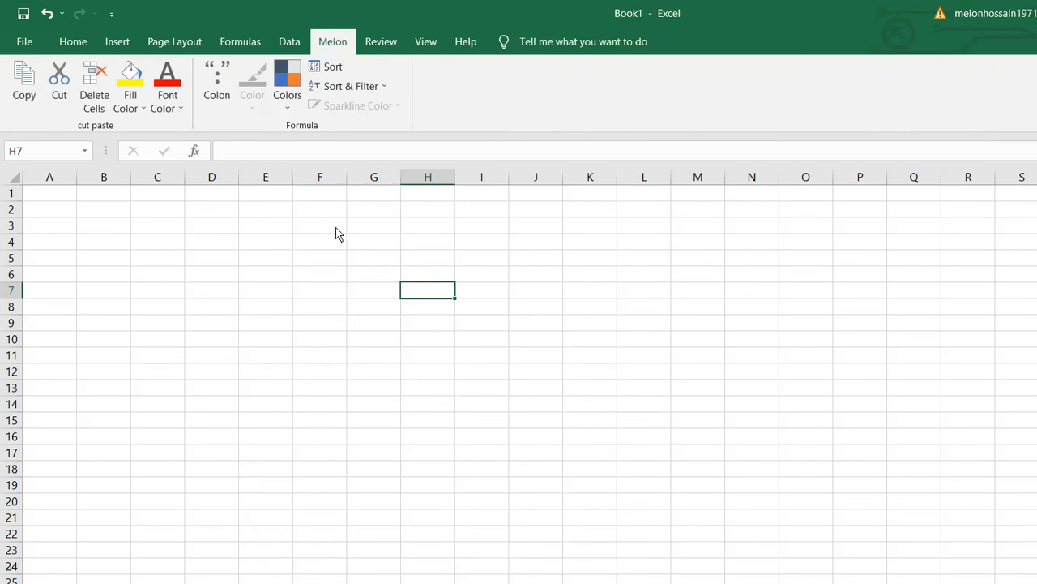
- Compare the built-in Home and Insert ribbons with the custom tab's groups, and select cells F8:F10 in the sheet
{"action": "left_click", "coordinate": [71, 40]}
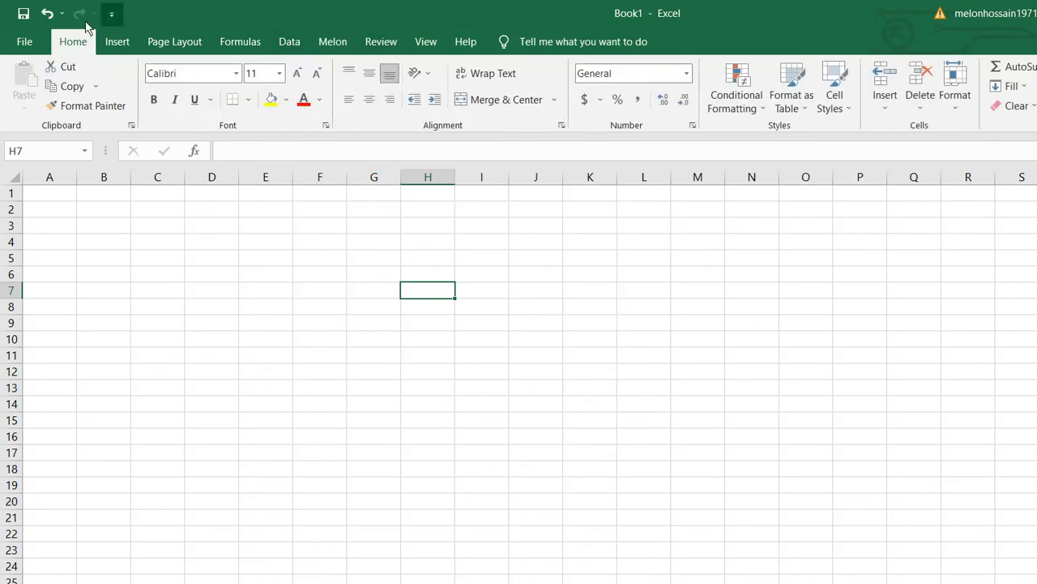
{"action": "left_click", "coordinate": [118, 41]}
{"action": "left_click", "coordinate": [332, 41]}
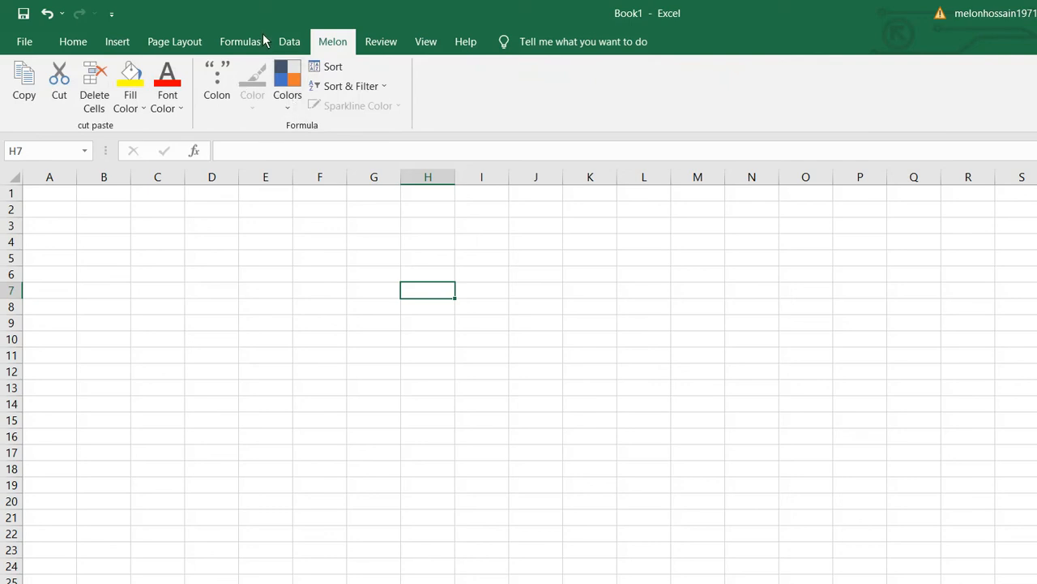
{"action": "left_click_drag", "start_coordinate": [318, 339], "coordinate": [311, 307]}
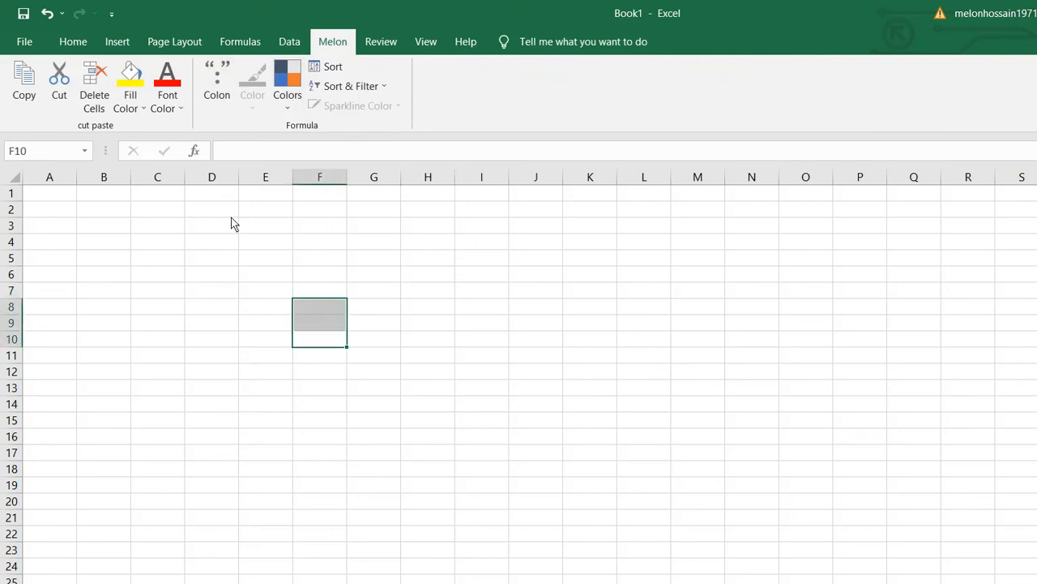